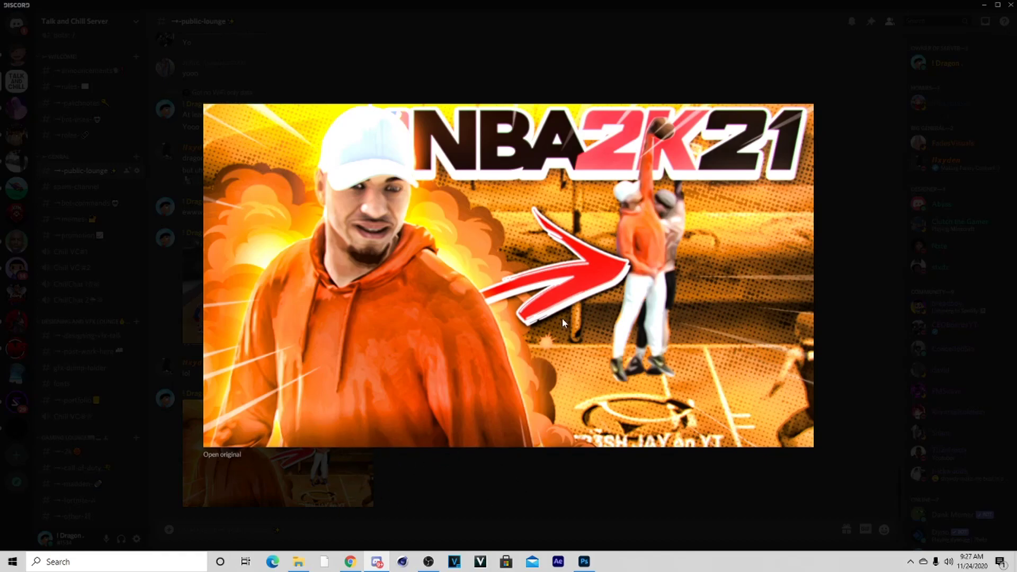
# Switch to Photoshop and preview the Crisp preset of the Topaz Adjust 5 filter on the man's cutout layer.
pyautogui.click(583, 561)
pyautogui.moveTo(230, 336); pyautogui.dragTo(218, 310)
pyautogui.click(145, 5)
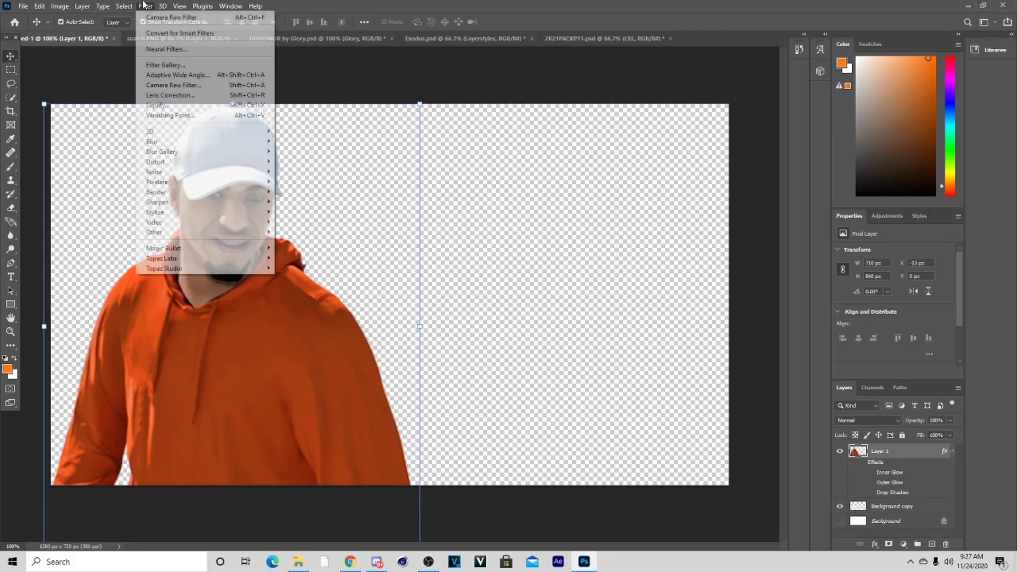
pyautogui.moveTo(249, 258)
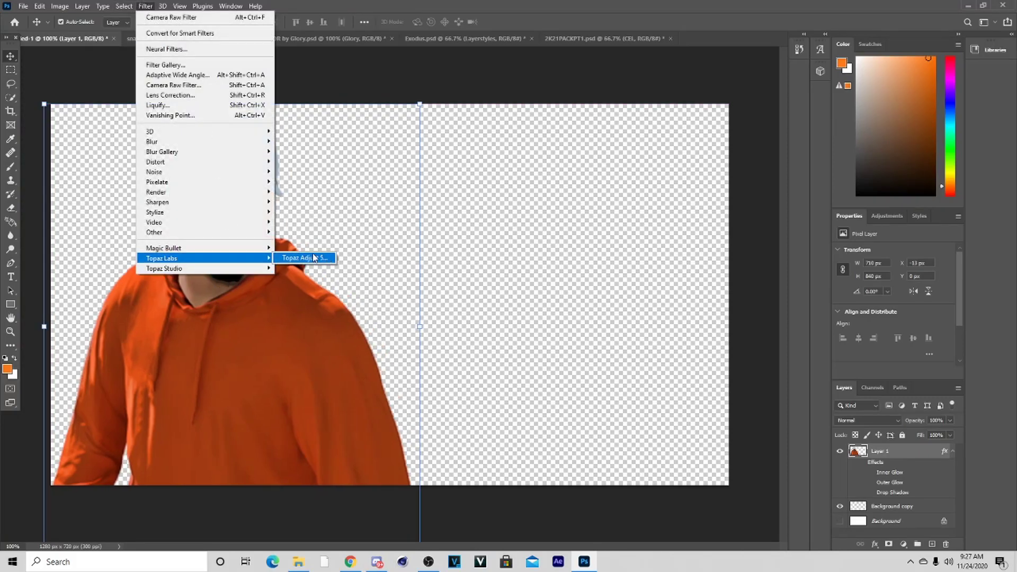
pyautogui.click(295, 257)
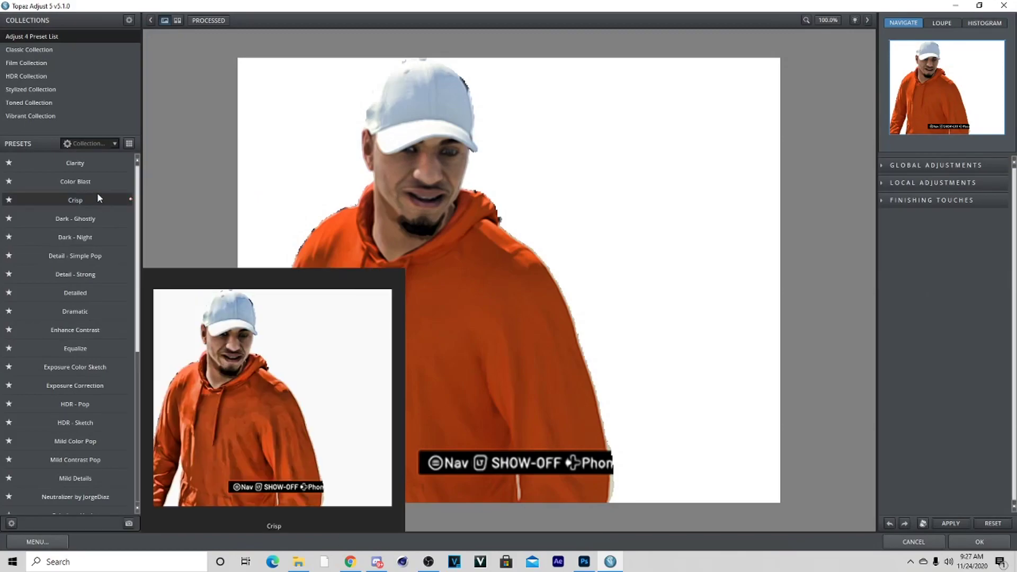
pyautogui.click(97, 198)
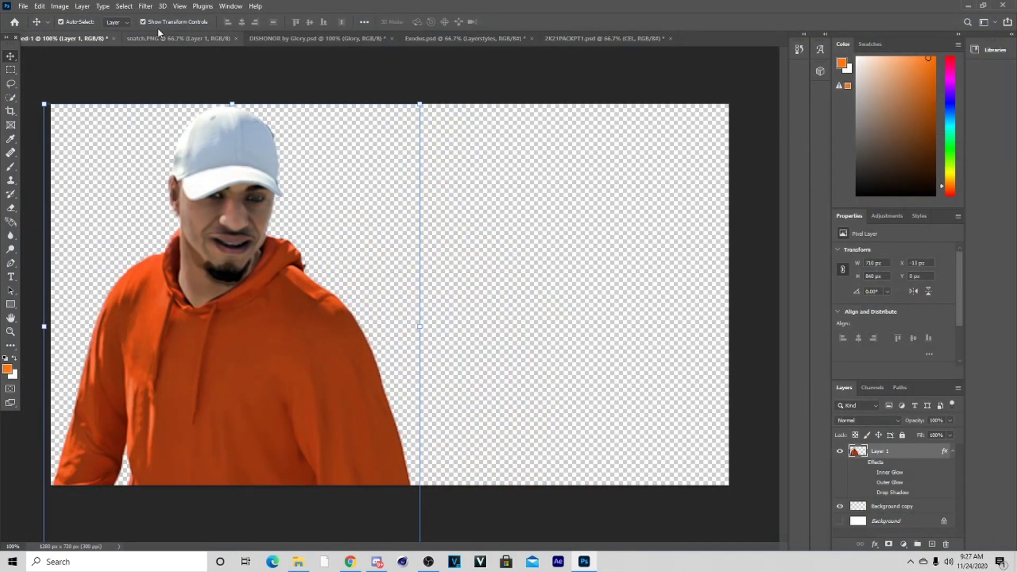
# Preview the Oil Paint filter on the man's face without applying it.
pyautogui.click(145, 6)
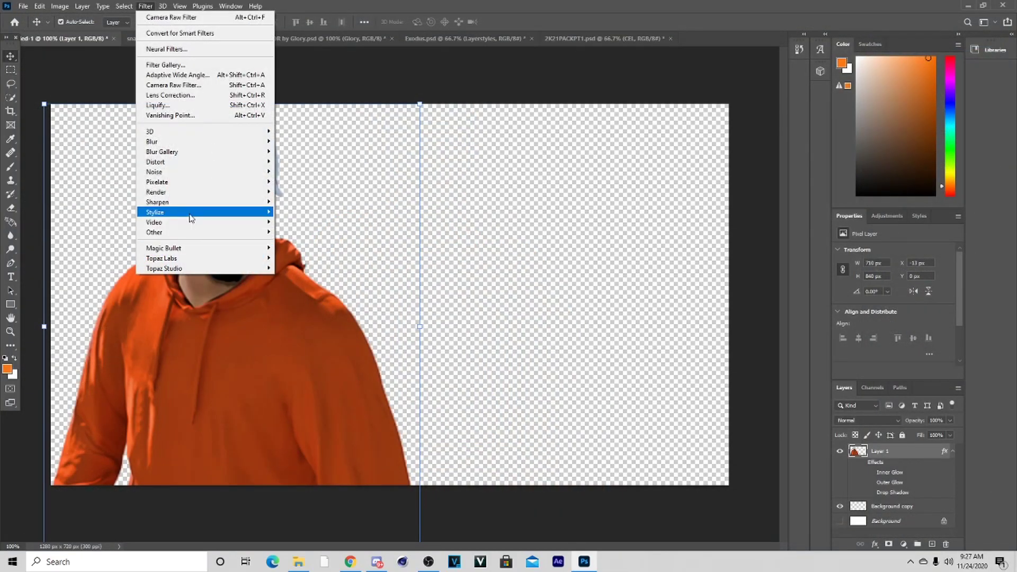
pyautogui.moveTo(249, 212)
pyautogui.click(296, 251)
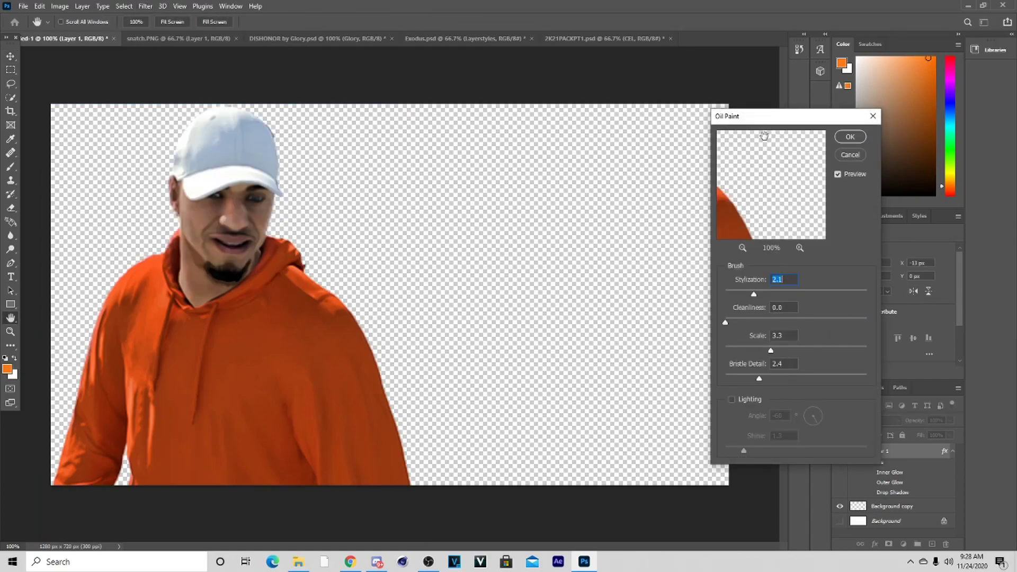
pyautogui.moveTo(790, 196)
pyautogui.mouseDown()
pyautogui.moveTo(837, 278)
pyautogui.moveTo(797, 275)
pyautogui.mouseUp()
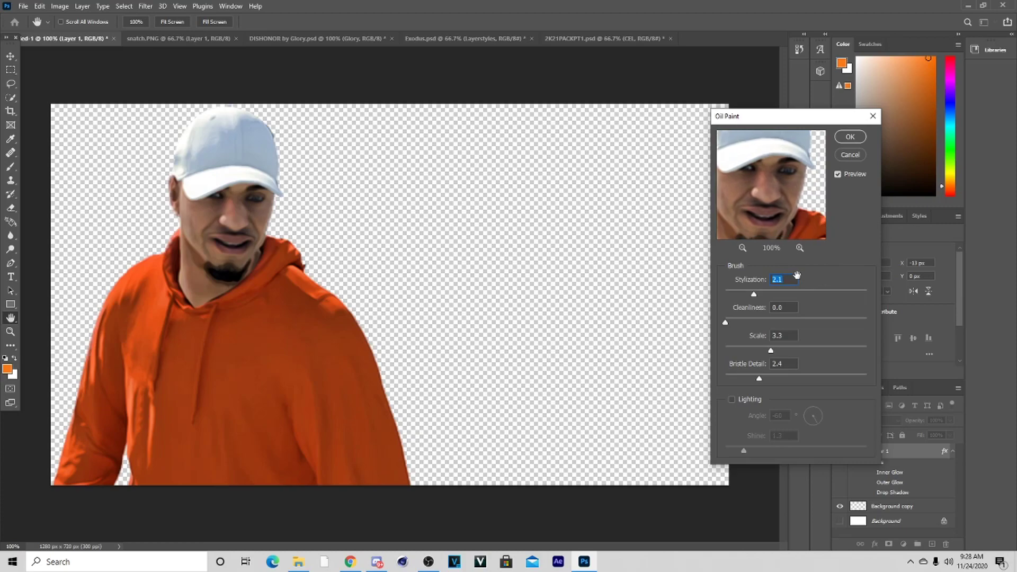
pyautogui.click(850, 154)
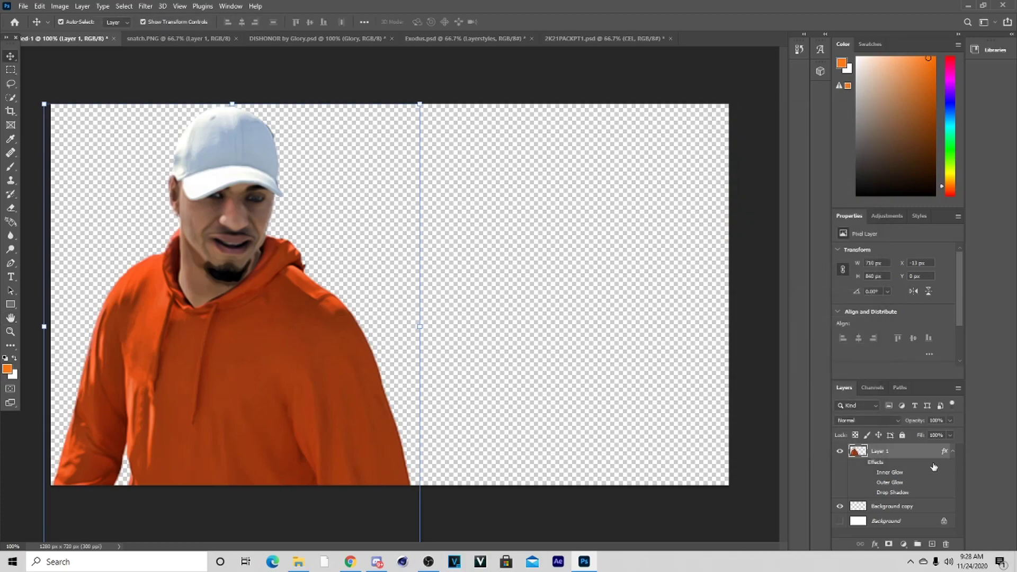
# Show the Inner Glow, Outer Glow and Drop Shadow effects on Layer 1.
pyautogui.rightClick(903, 454)
pyautogui.click(866, 471)
pyautogui.click(870, 482)
pyautogui.click(870, 493)
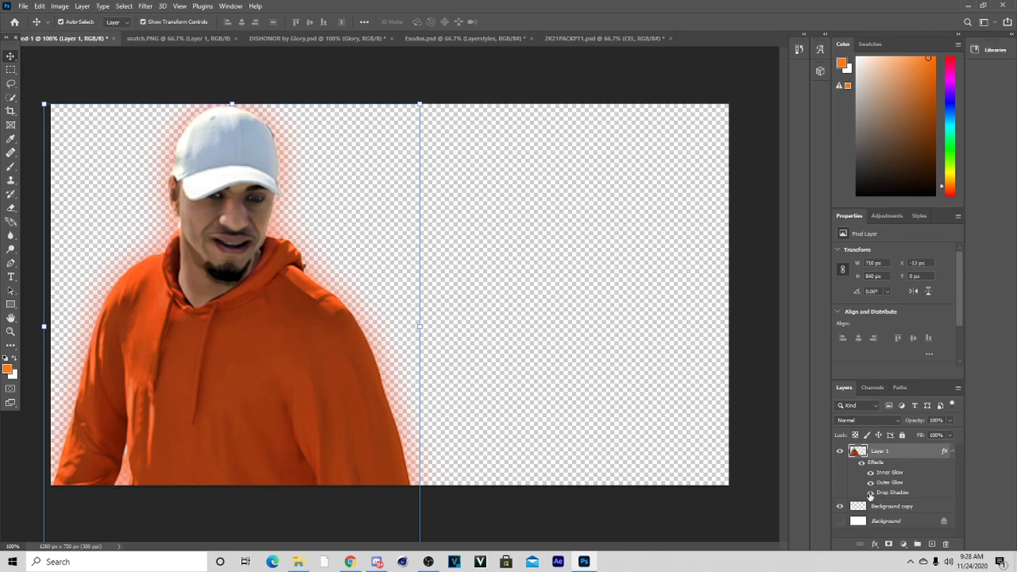
# Review the Inner Glow, Outer Glow and Drop Shadow settings in the layer style of Layer 1.
pyautogui.rightClick(876, 477)
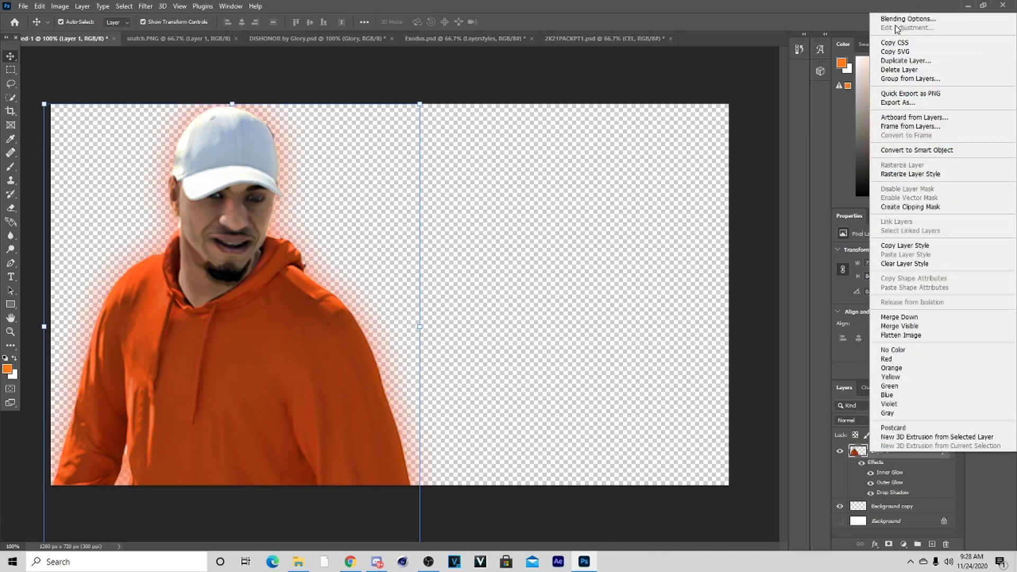
pyautogui.click(898, 19)
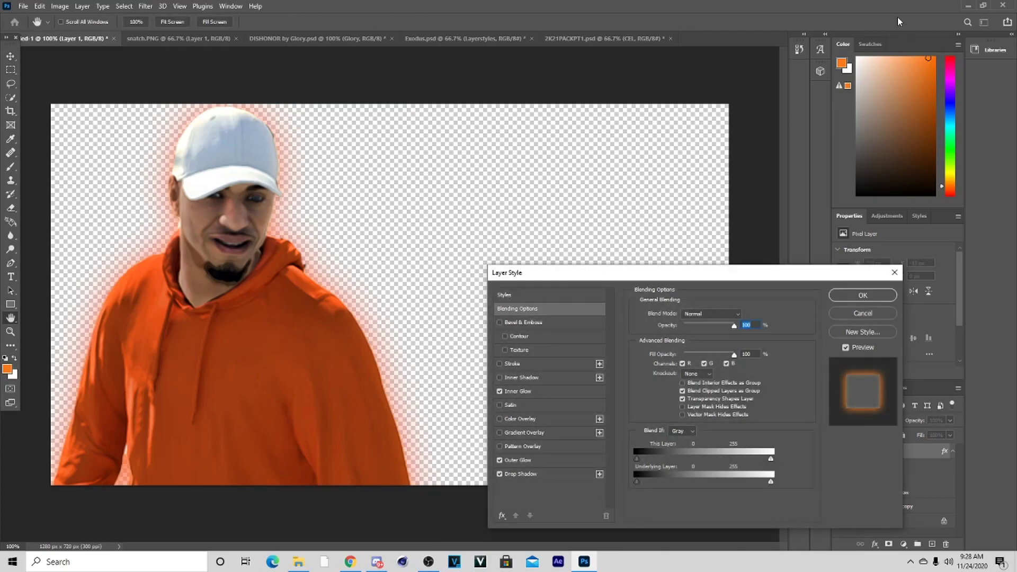
pyautogui.click(517, 392)
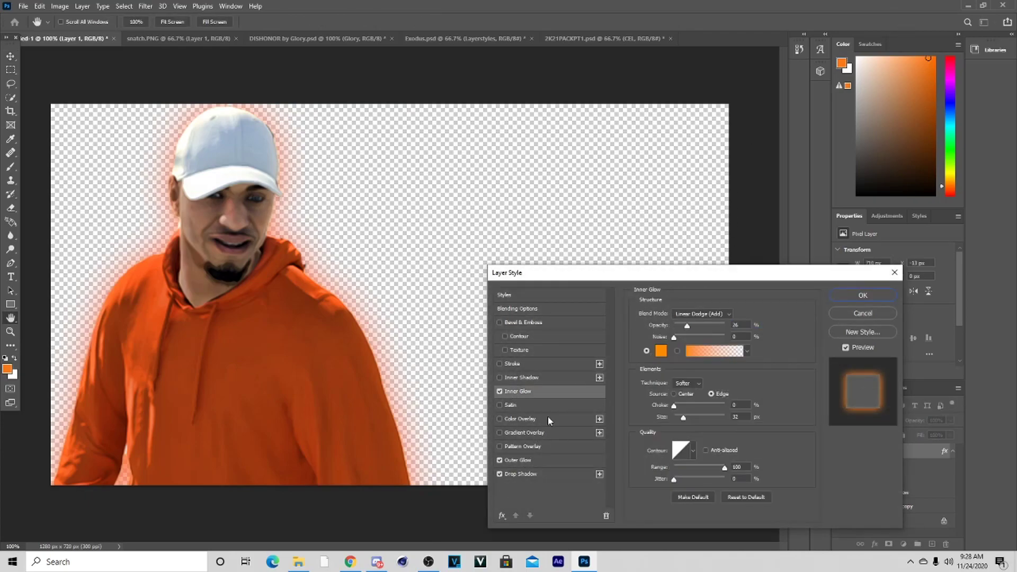
pyautogui.click(527, 460)
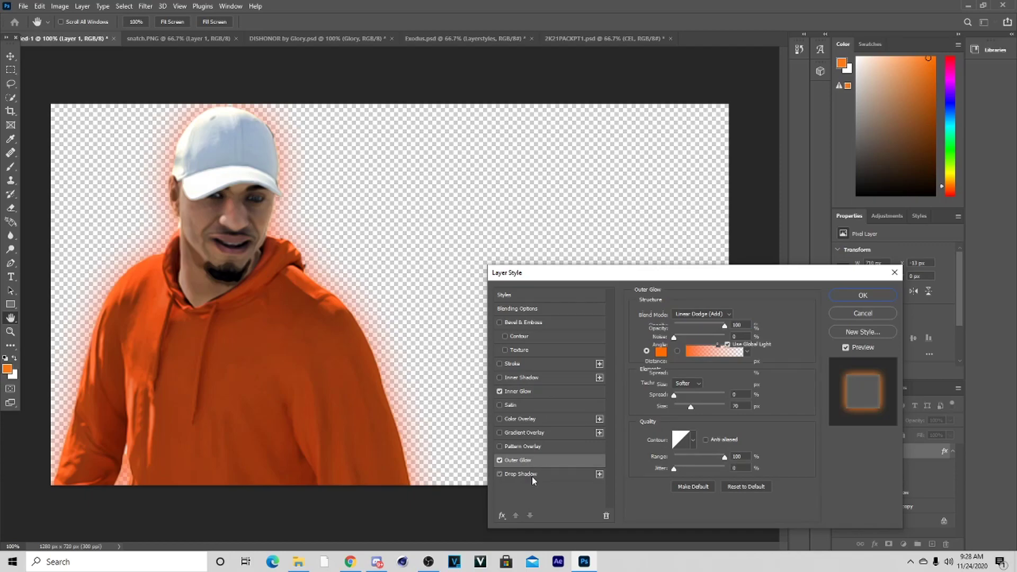
pyautogui.click(532, 475)
pyautogui.click(853, 299)
# Move the man's cutout to X 0 px and place the snatch.PNG court image behind it as the background layer.
pyautogui.moveTo(182, 298); pyautogui.dragTo(184, 298)
pyautogui.click(172, 39)
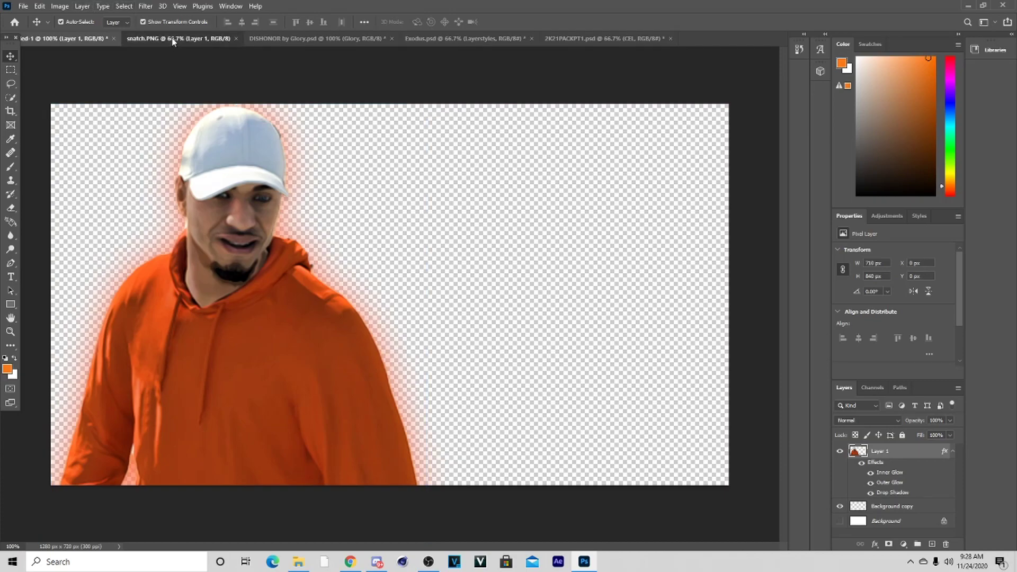
pyautogui.click(173, 41)
pyautogui.moveTo(461, 332); pyautogui.dragTo(497, 343)
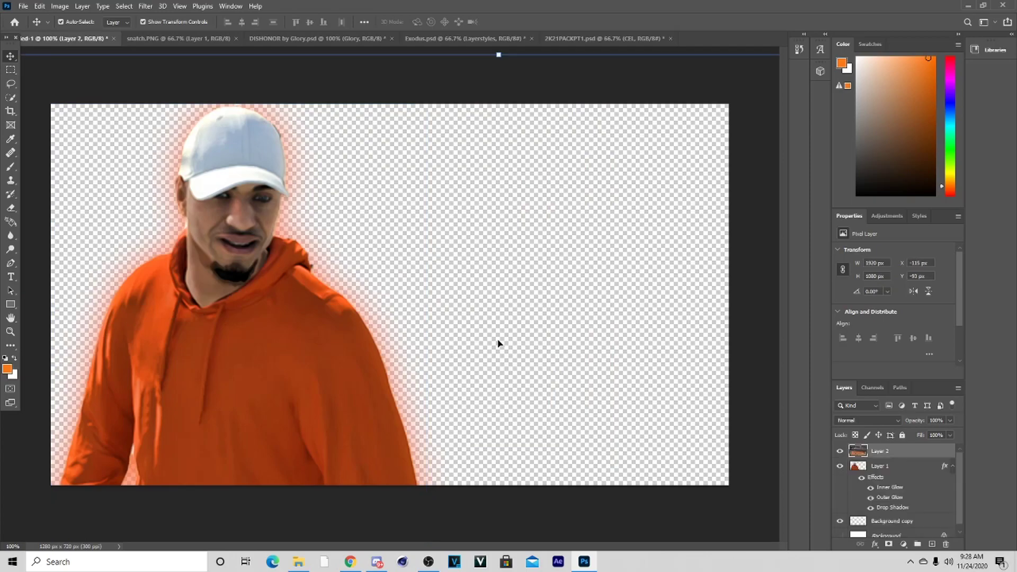
pyautogui.moveTo(902, 457); pyautogui.dragTo(901, 513)
pyautogui.click(953, 454)
# Trace a closed Pen path around the defender behind the jumping player in the orange hoodie.
pyautogui.hotkey('ctrl', '+')
pyautogui.hotkey('ctrl', '+')
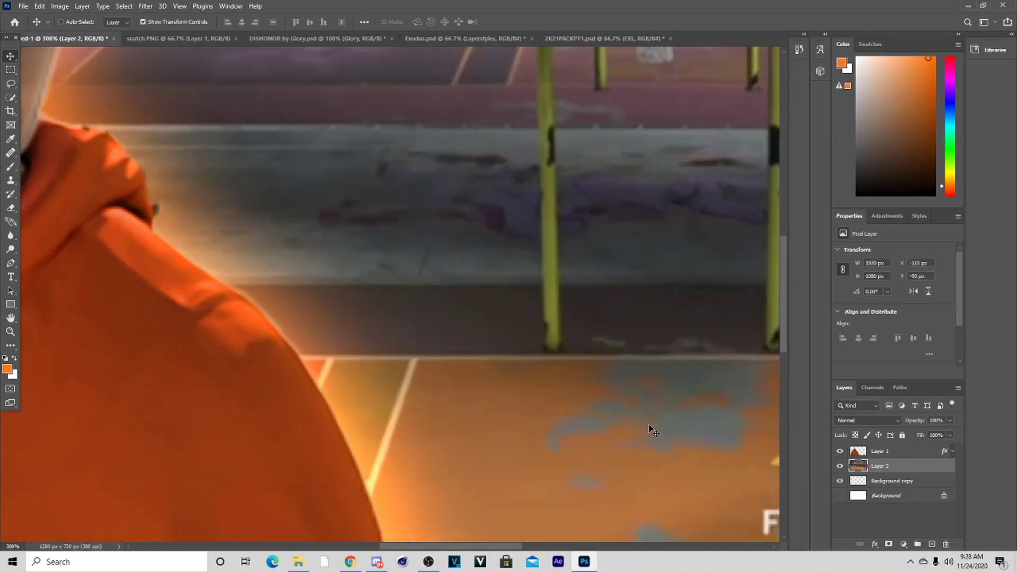
pyautogui.moveTo(493, 546); pyautogui.dragTo(572, 524)
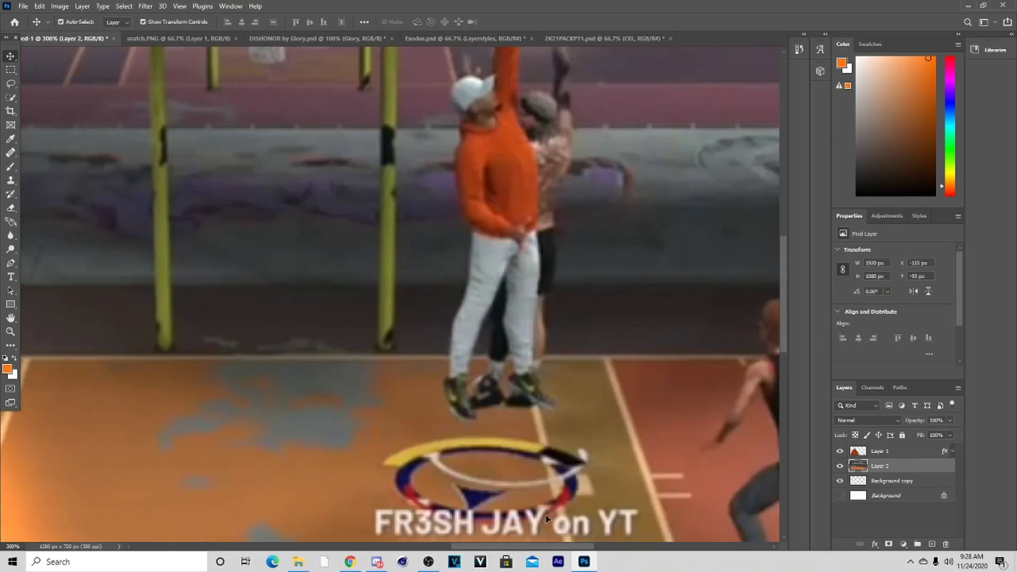
pyautogui.click(10, 264)
pyautogui.moveTo(475, 546); pyautogui.dragTo(495, 547)
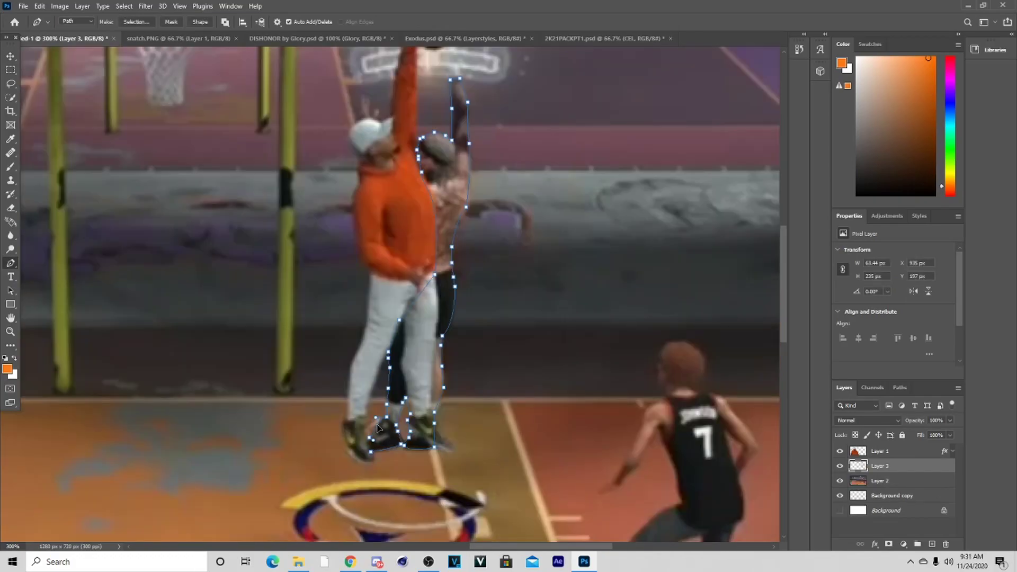
pyautogui.click(366, 443)
pyautogui.click(370, 447)
pyautogui.click(371, 452)
pyautogui.rightClick(386, 433)
pyautogui.click(450, 248)
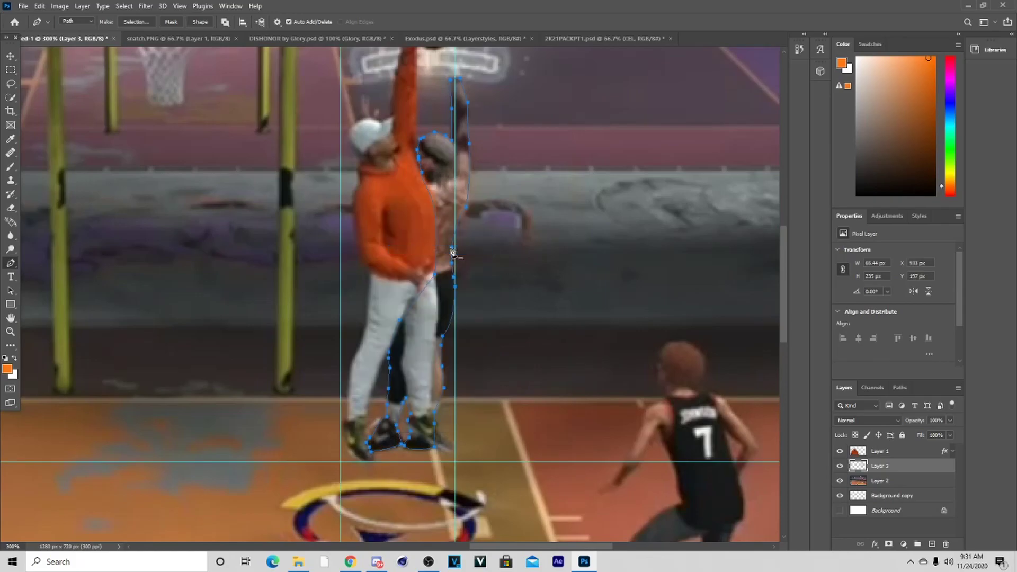
pyautogui.click(799, 49)
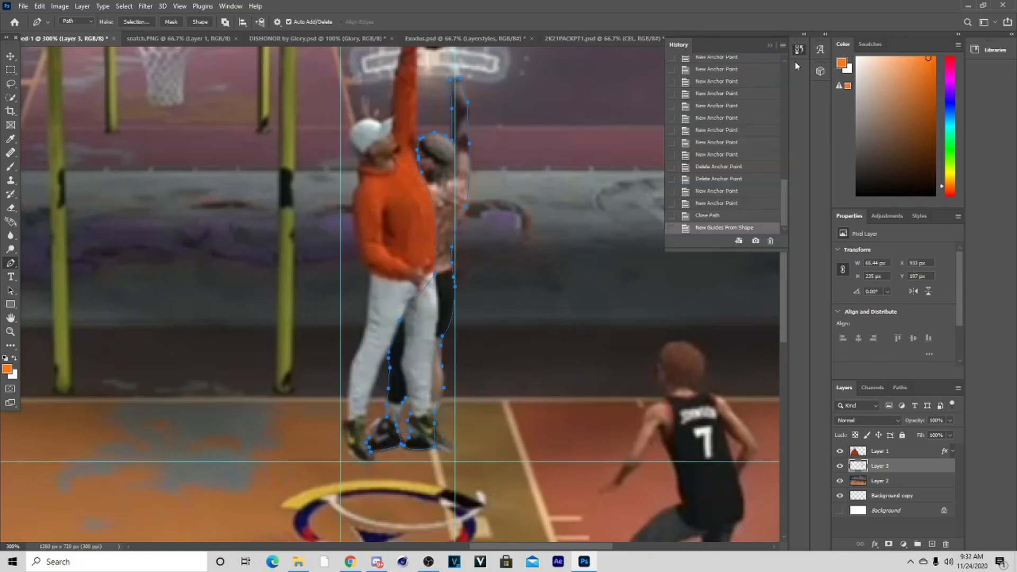
pyautogui.click(707, 216)
# Turn the defender's path into a selection and copy that area of Layer 2 to a new layer.
pyautogui.rightClick(401, 376)
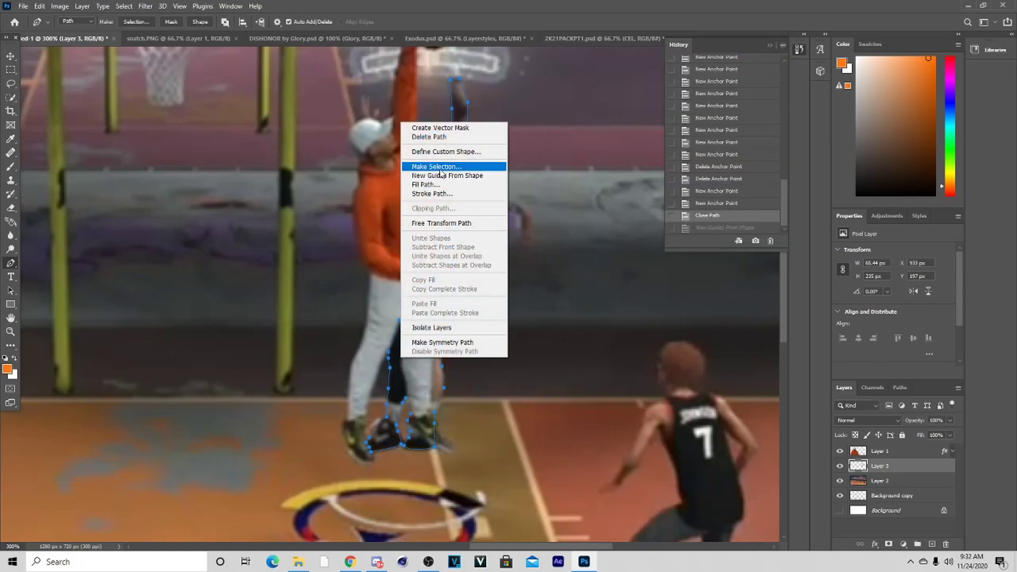
pyautogui.click(440, 169)
pyautogui.click(561, 150)
pyautogui.press('l')
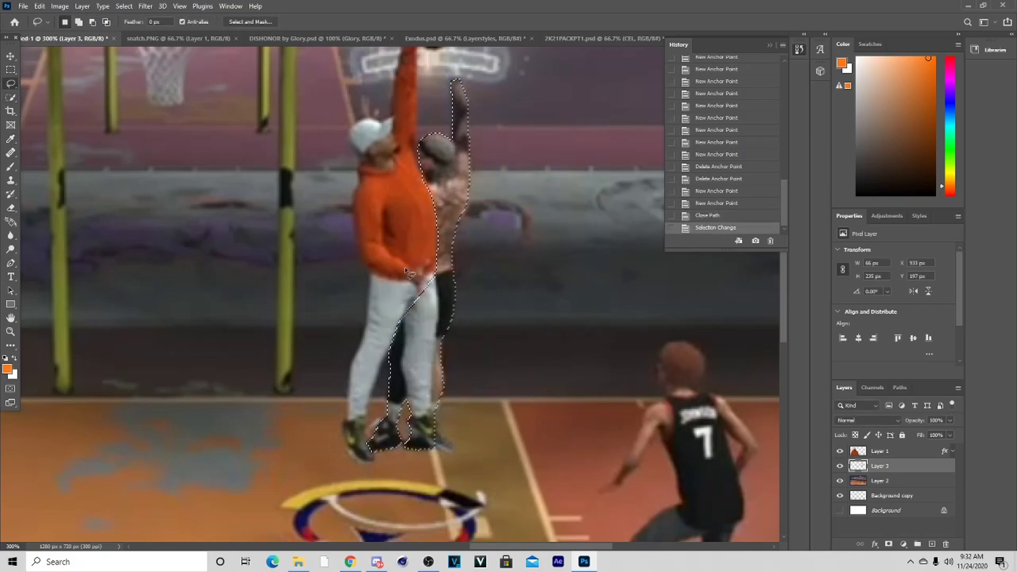
pyautogui.hotkey('alt', '[')
pyautogui.rightClick(436, 327)
pyautogui.click(455, 396)
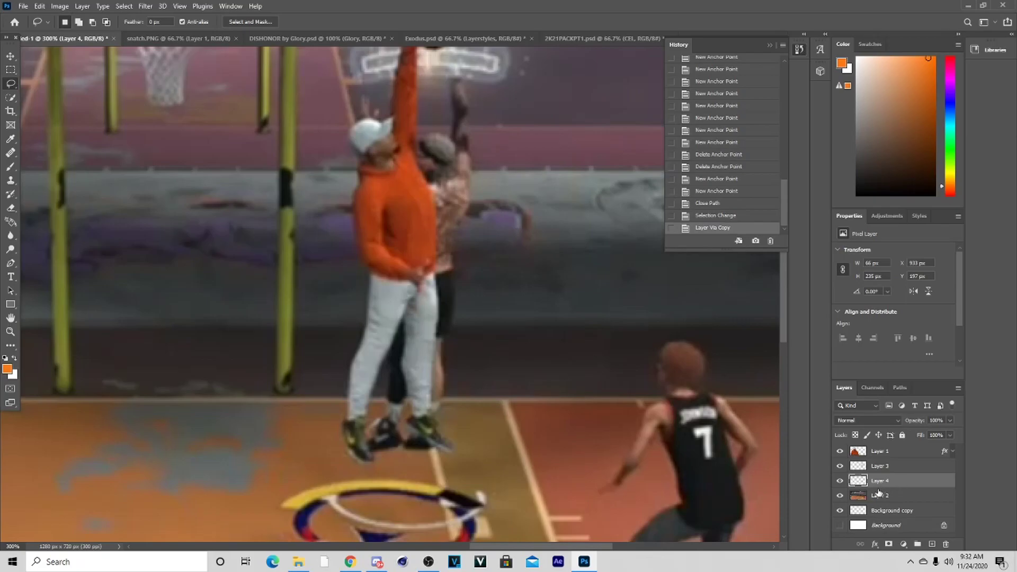
# Check the player cutouts by toggling the visibility of Layer 2 and inspect the whole composition.
pyautogui.click(838, 496)
pyautogui.click(839, 495)
pyautogui.click(839, 496)
pyautogui.click(839, 496)
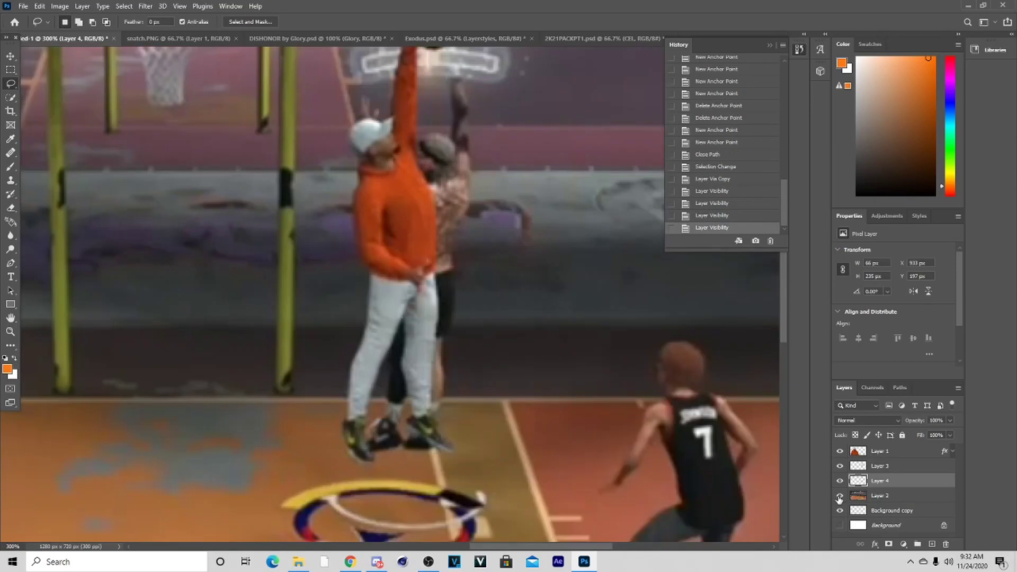
pyautogui.hotkey('ctrl', '-')
pyautogui.hotkey('ctrl', '-')
pyautogui.hotkey('ctrl', '-')
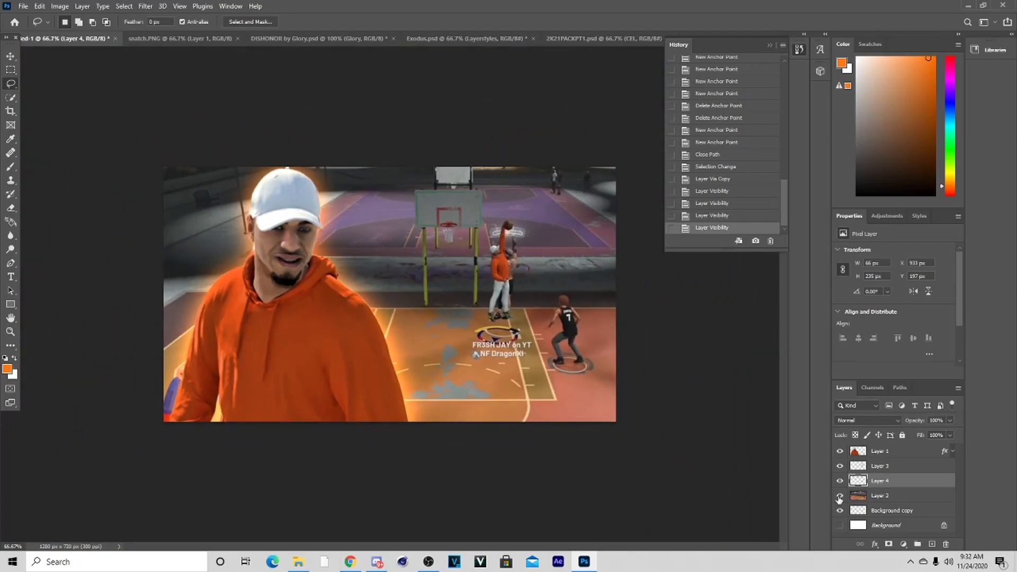
pyautogui.hotkey('ctrl', '+')
pyautogui.hotkey('ctrl', '1')
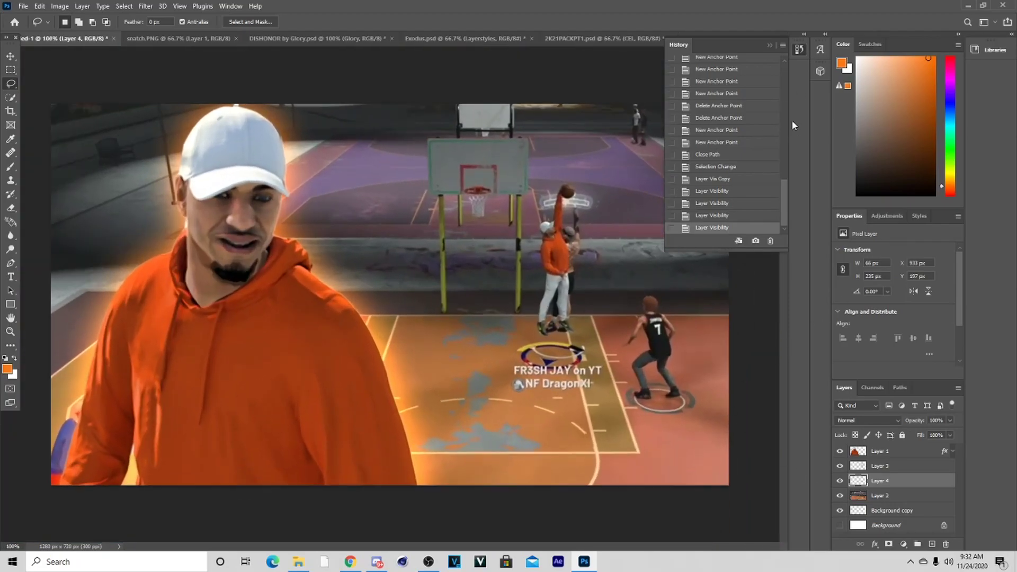
pyautogui.click(769, 46)
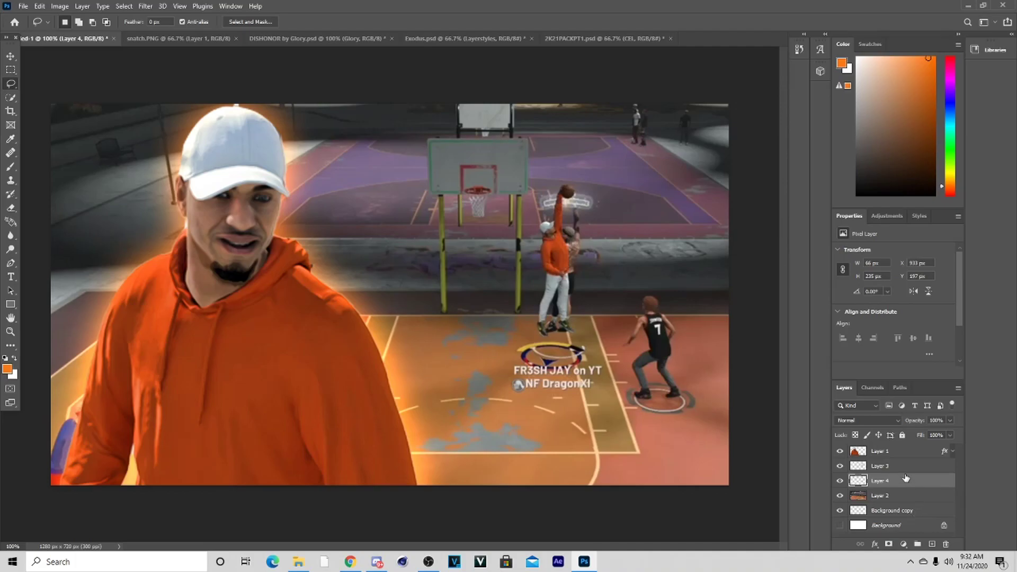
# Apply the Oil Paint filter to Layer 4 with Stylization 2.1, Cleanliness 0.0, Scale 3.3 and Bristle Detail 2.4.
pyautogui.click(145, 6)
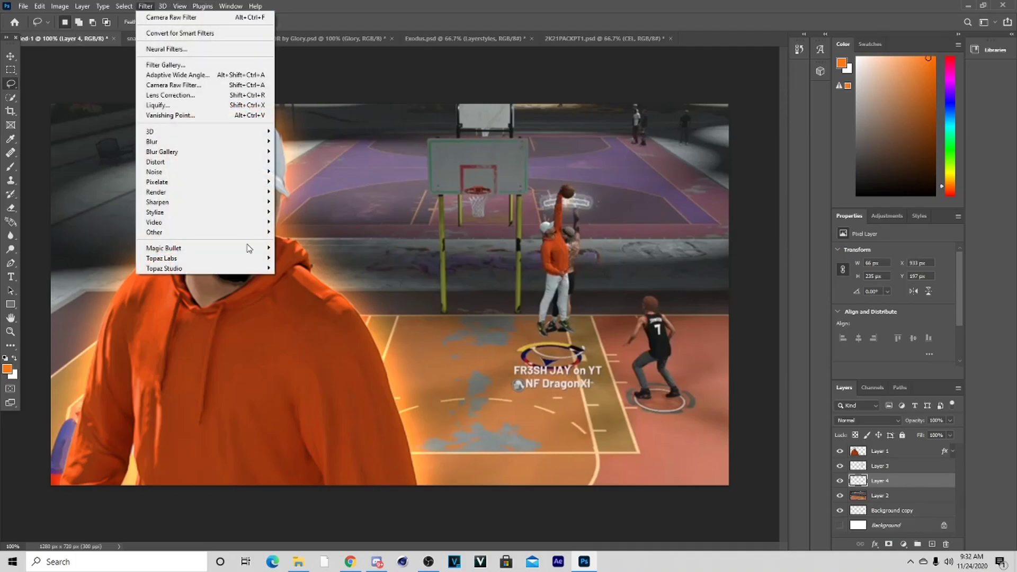
pyautogui.moveTo(221, 214)
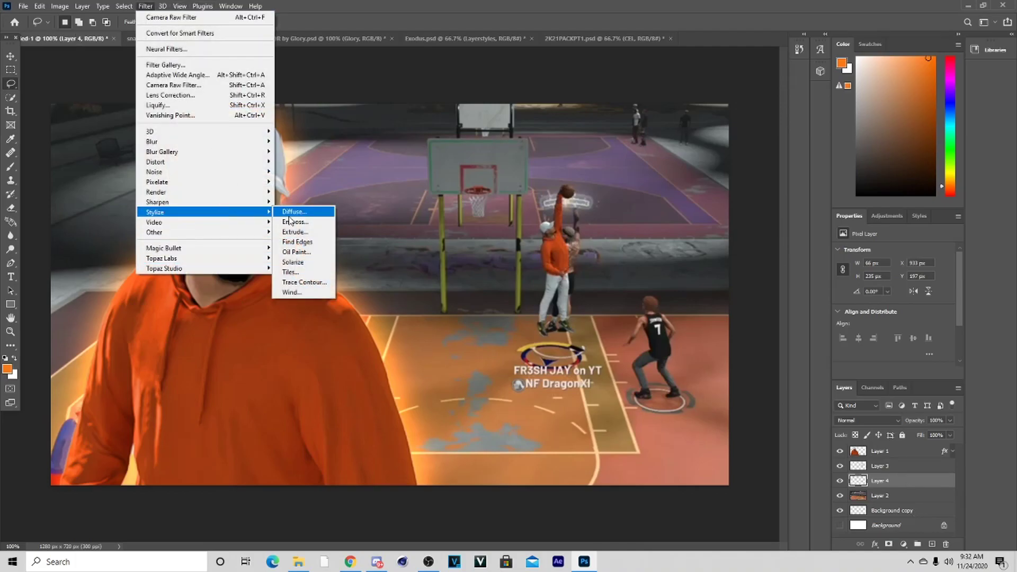
pyautogui.click(312, 249)
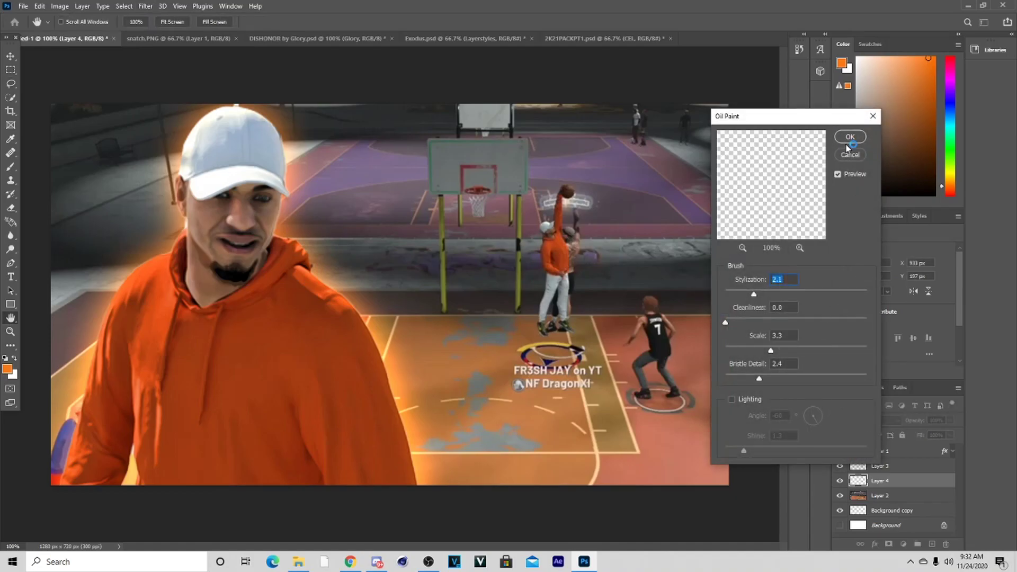
pyautogui.click(850, 137)
# Repeat the Oil Paint filter on Layer 3 and on the court image in Layer 2.
pyautogui.click(879, 466)
pyautogui.press('l')
pyautogui.click(145, 6)
pyautogui.click(149, 6)
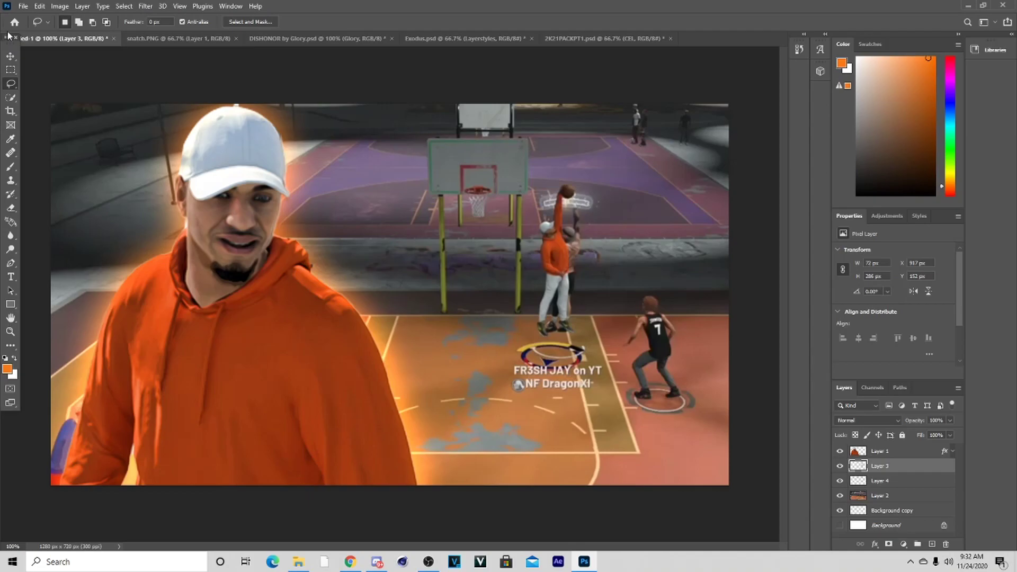
pyautogui.click(11, 56)
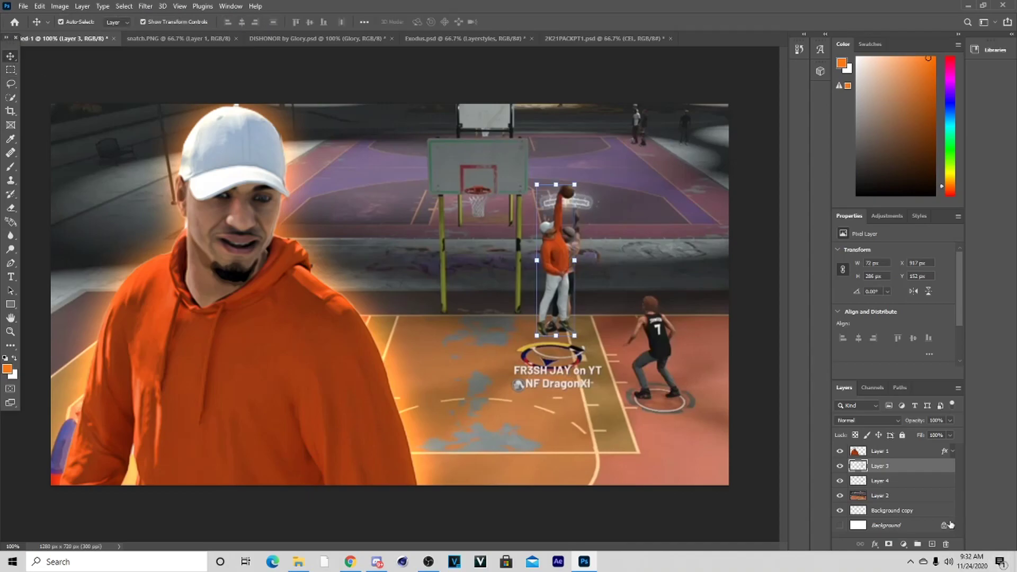
pyautogui.click(925, 500)
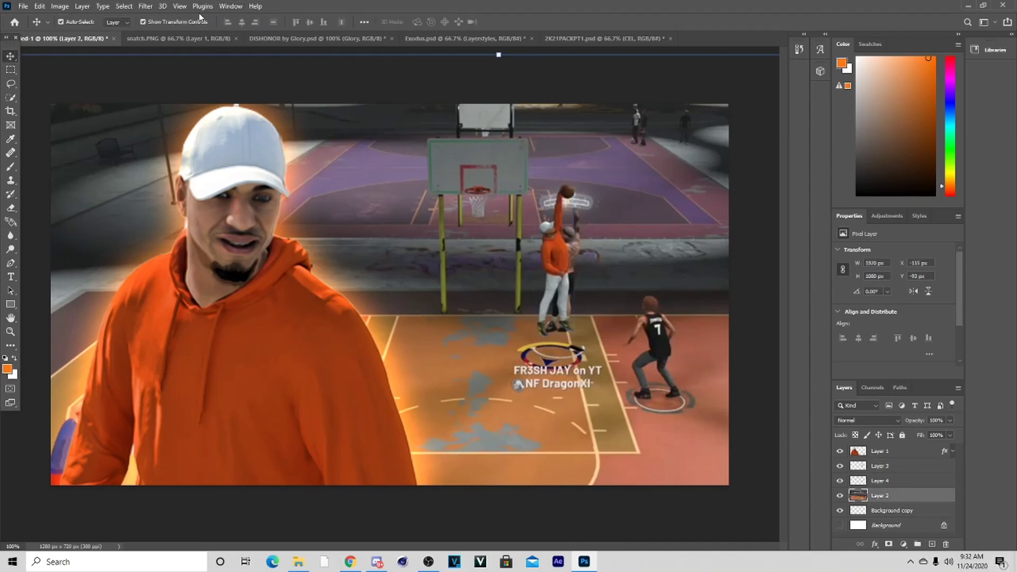
pyautogui.click(146, 6)
pyautogui.click(167, 31)
# Scale Layer 2, Layer 3 and Layer 4 together to about 221% and reposition them so the jumping players stand beside the main character.
pyautogui.keyDown('ctrl'); pyautogui.click(879, 481); pyautogui.keyUp('ctrl')
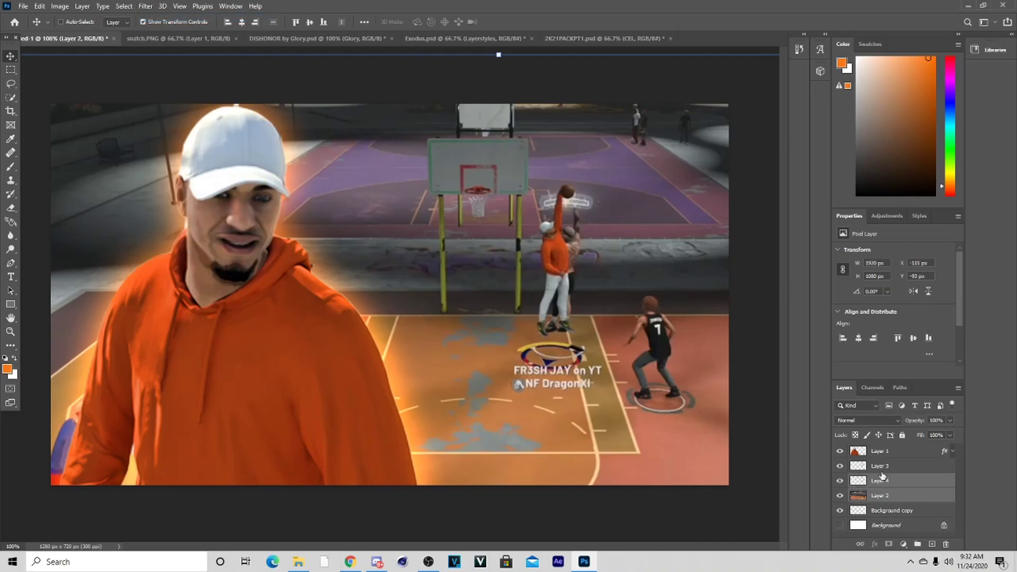
pyautogui.keyDown('ctrl'); pyautogui.click(881, 468); pyautogui.keyUp('ctrl')
pyautogui.hotkey('ctrl', '-')
pyautogui.hotkey('ctrl', '-')
pyautogui.hotkey('ctrl', '-')
pyautogui.hotkey('ctrl', '-')
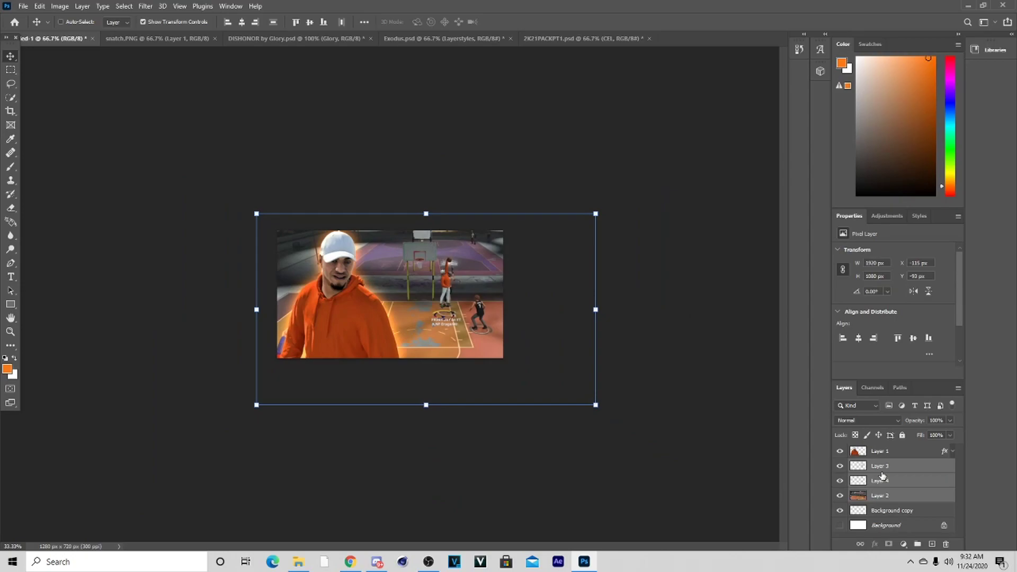
pyautogui.moveTo(545, 306); pyautogui.dragTo(859, 206)
pyautogui.moveTo(541, 335); pyautogui.dragTo(374, 375)
pyautogui.click(524, 24)
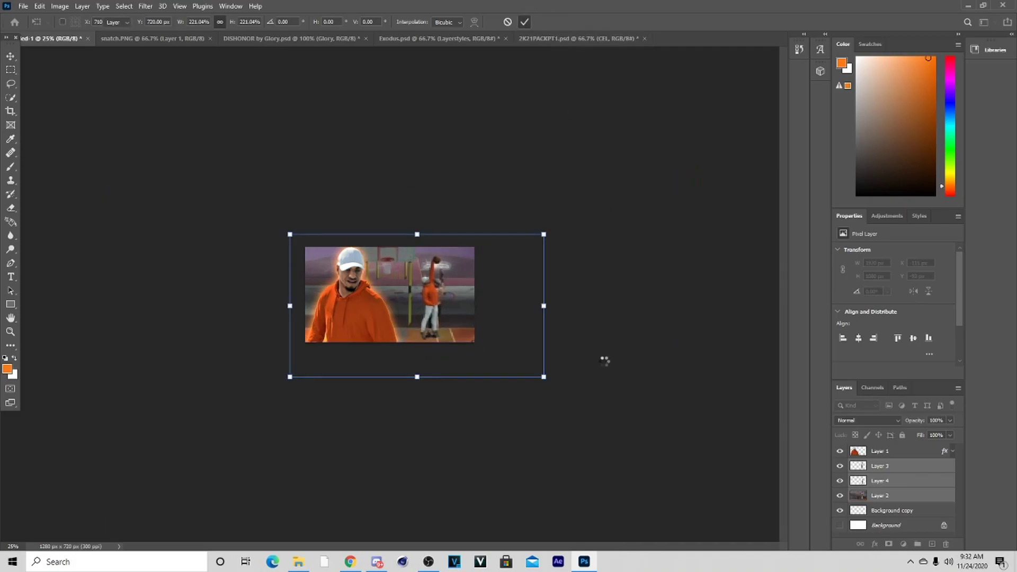
pyautogui.hotkey('ctrl', '+')
pyautogui.hotkey('ctrl', '+')
pyautogui.hotkey('ctrl', '+')
pyautogui.hotkey('ctrl', '+')
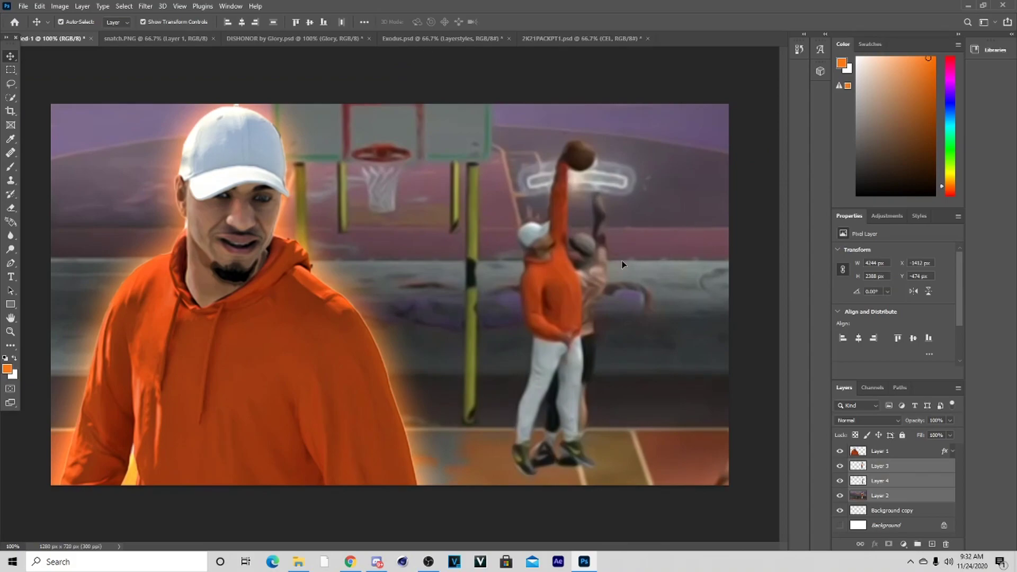
# Scale the court and both player cutout layers down slightly, making the court image about 3880 px wide.
pyautogui.click(899, 499)
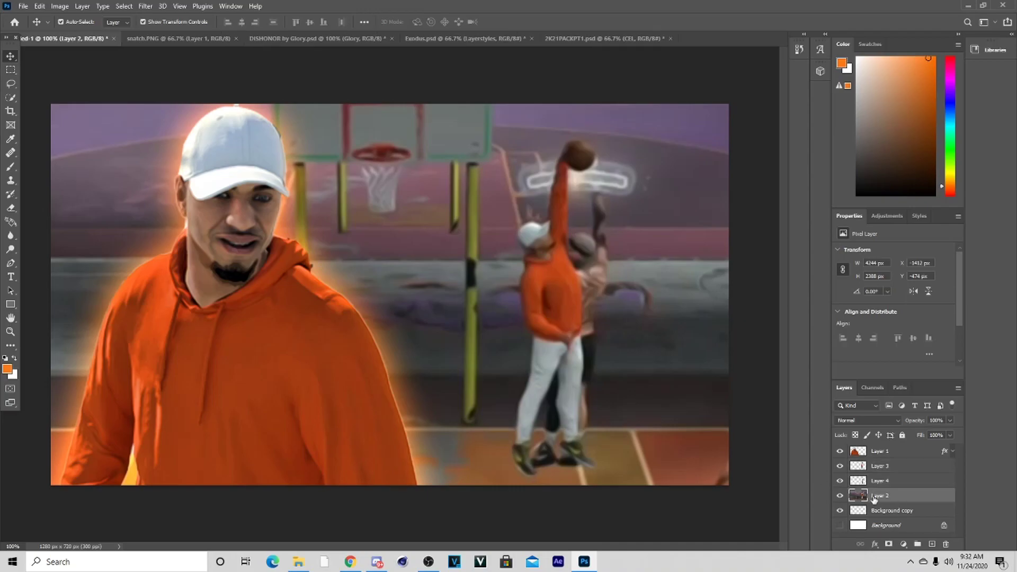
pyautogui.keyDown('ctrl'); pyautogui.click(893, 481); pyautogui.keyUp('ctrl')
pyautogui.keyDown('ctrl'); pyautogui.click(893, 481); pyautogui.keyUp('ctrl')
pyautogui.hotkey('ctrl', '-')
pyautogui.hotkey('ctrl', '-')
pyautogui.hotkey('ctrl', '-')
pyautogui.hotkey('ctrl', '-')
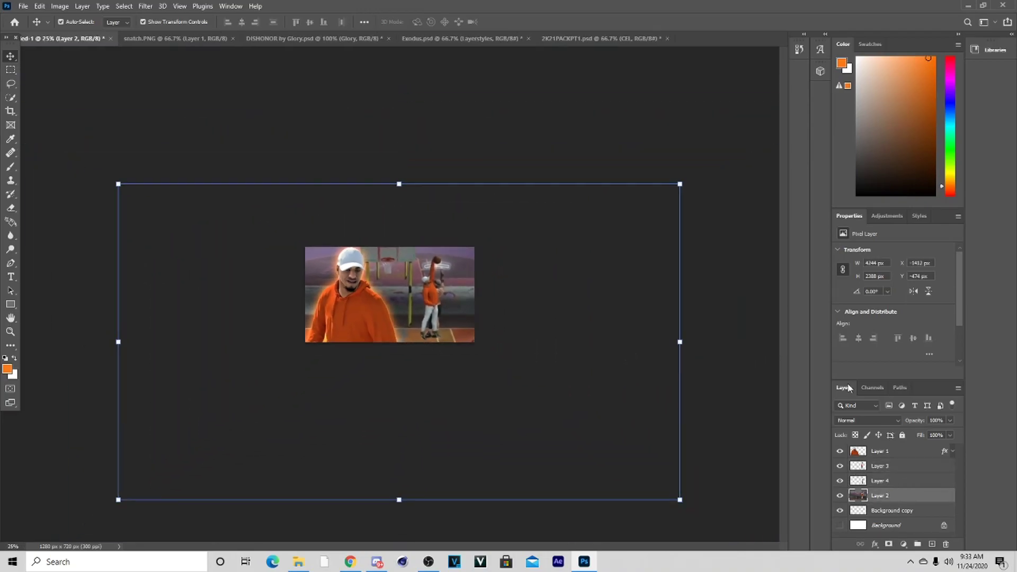
pyautogui.click(891, 481)
pyautogui.hotkey('ctrl', '+')
pyautogui.hotkey('ctrl', '+')
pyautogui.hotkey('ctrl', '+')
# Colorize the court image on Layer 2 orange using Hue/Saturation with Hue 25 and a strongly raised Saturation.
pyautogui.click(890, 498)
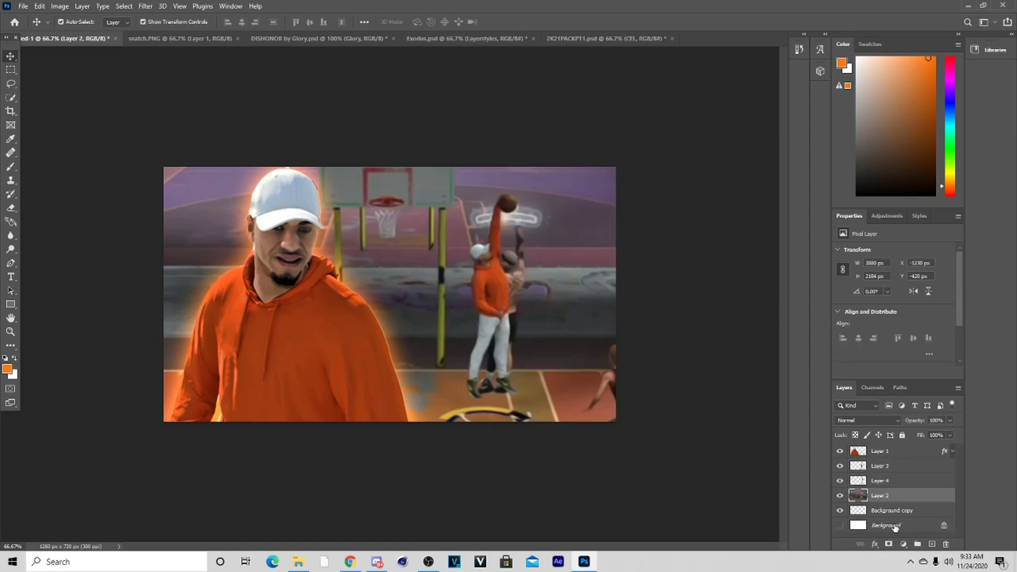
pyautogui.press('ctrl')
pyautogui.hotkey('ctrl', 'u')
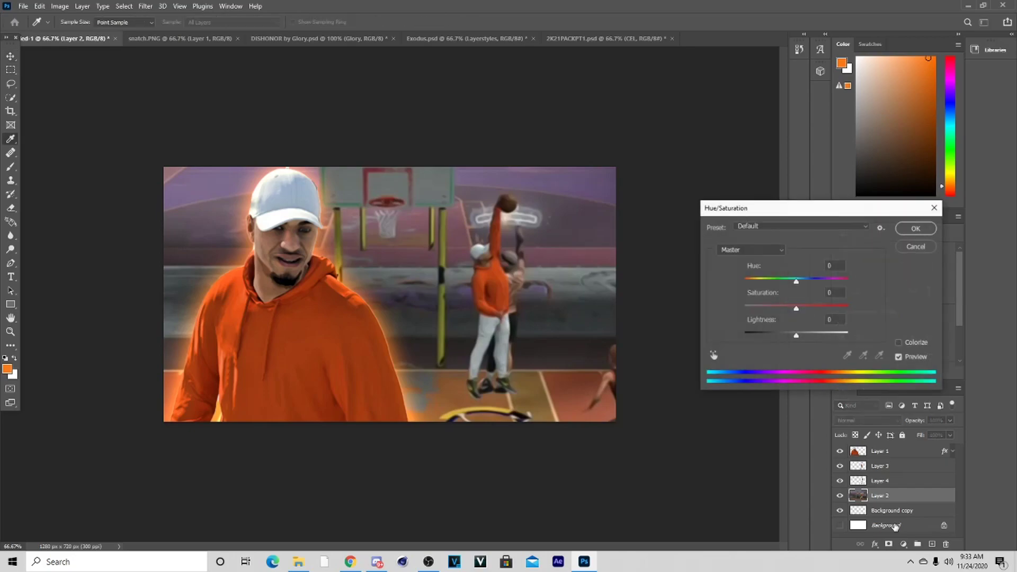
pyautogui.click(899, 342)
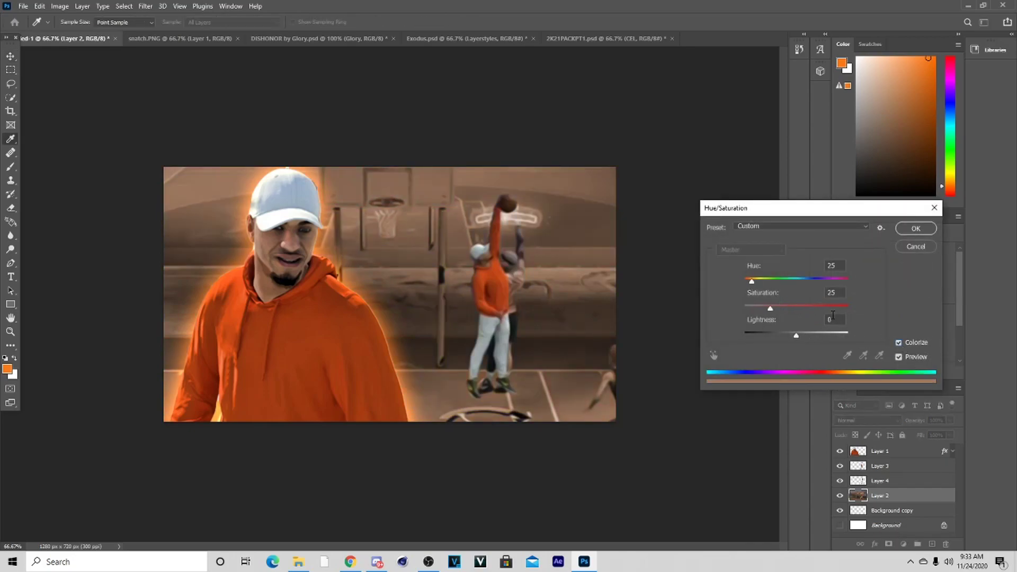
pyautogui.click(819, 306)
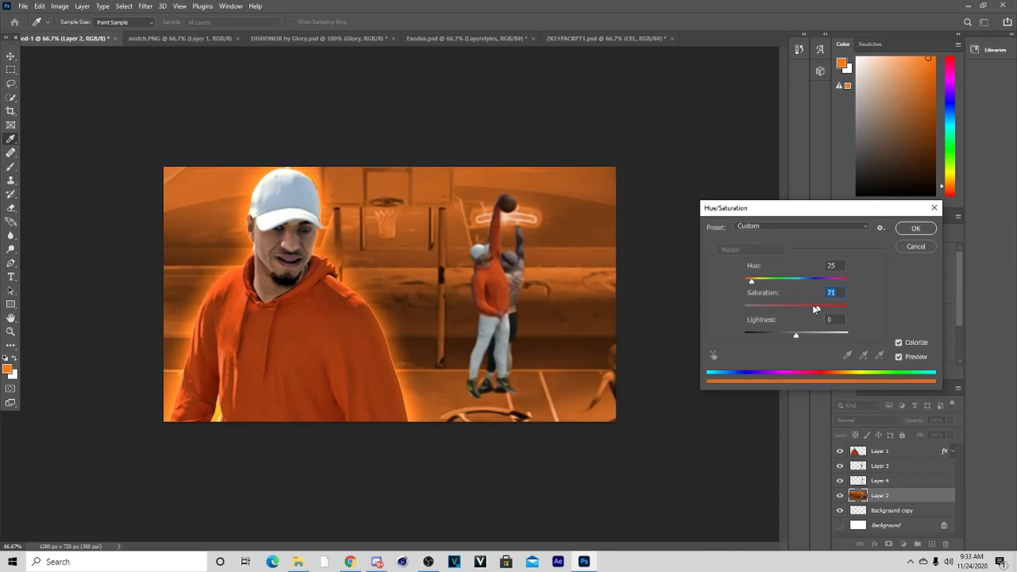
pyautogui.moveTo(813, 309); pyautogui.dragTo(813, 309)
pyautogui.click(913, 230)
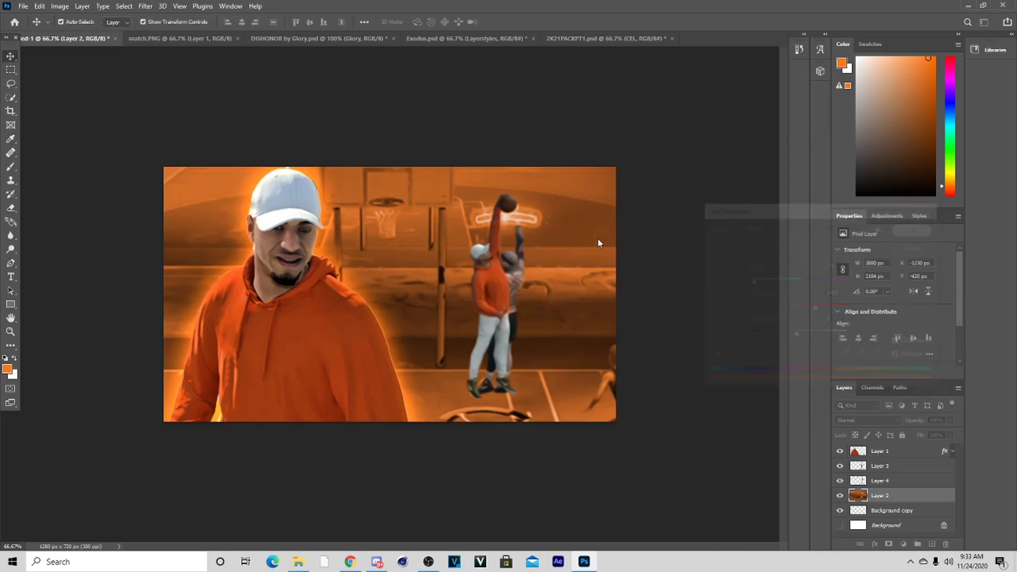
# Bring the black halftone Glory texture from DISHONOR by Glory.psd into the thumbnail document, above the court image.
pyautogui.click(317, 39)
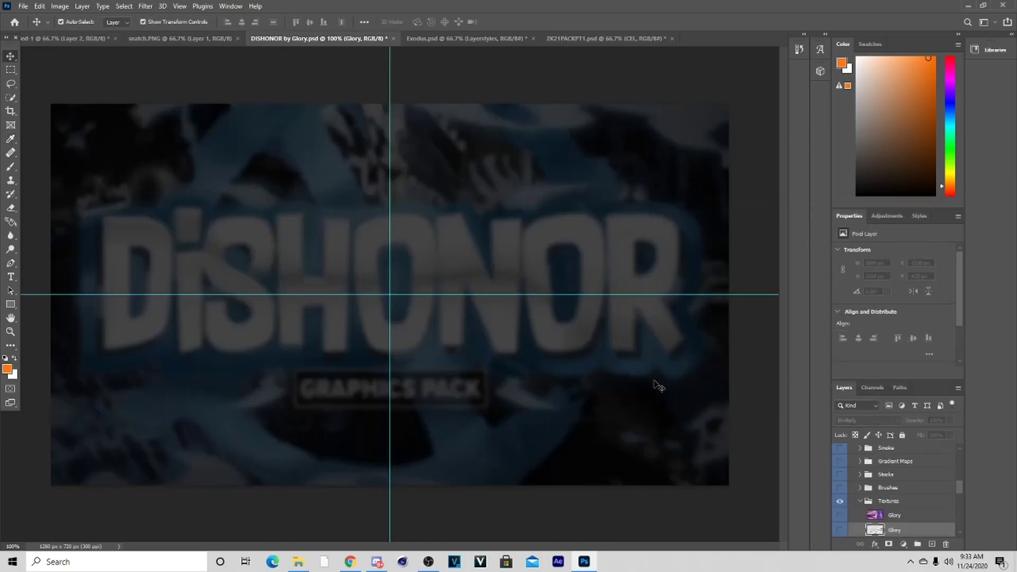
pyautogui.click(842, 530)
pyautogui.moveTo(895, 521); pyautogui.dragTo(477, 271)
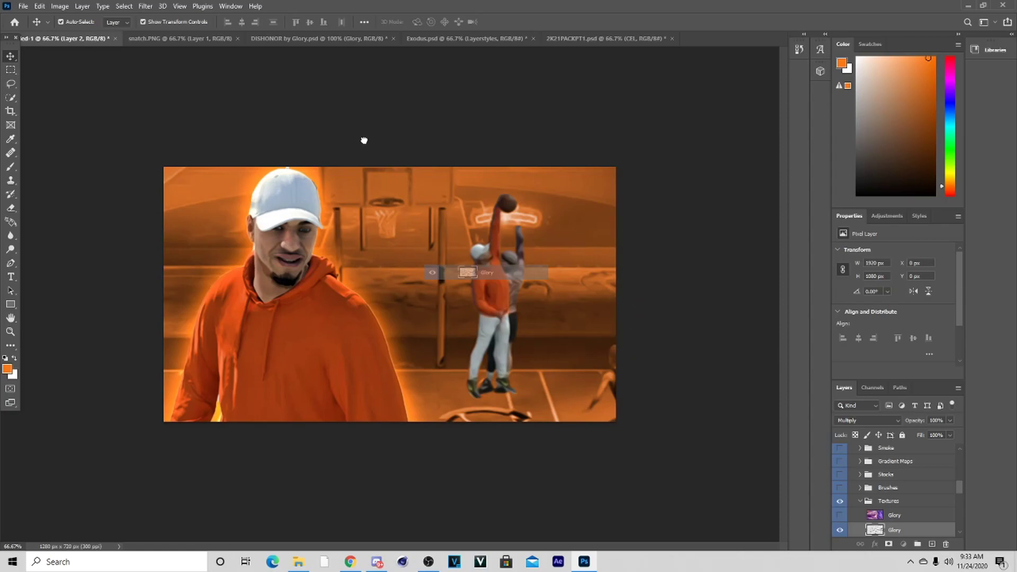
pyautogui.moveTo(364, 140); pyautogui.dragTo(393, 120)
# Scale the halftone texture to about 98% so it covers the whole canvas, and lower its opacity to a faint overlay.
pyautogui.hotkey('ctrl', 't')
pyautogui.moveTo(536, 196); pyautogui.dragTo(467, 212)
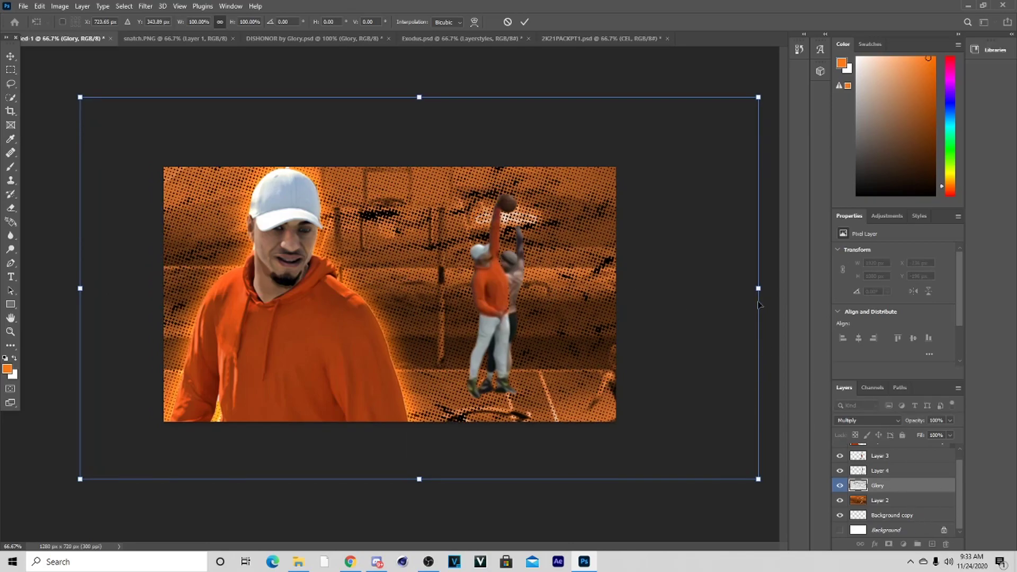
pyautogui.moveTo(763, 289); pyautogui.dragTo(647, 288)
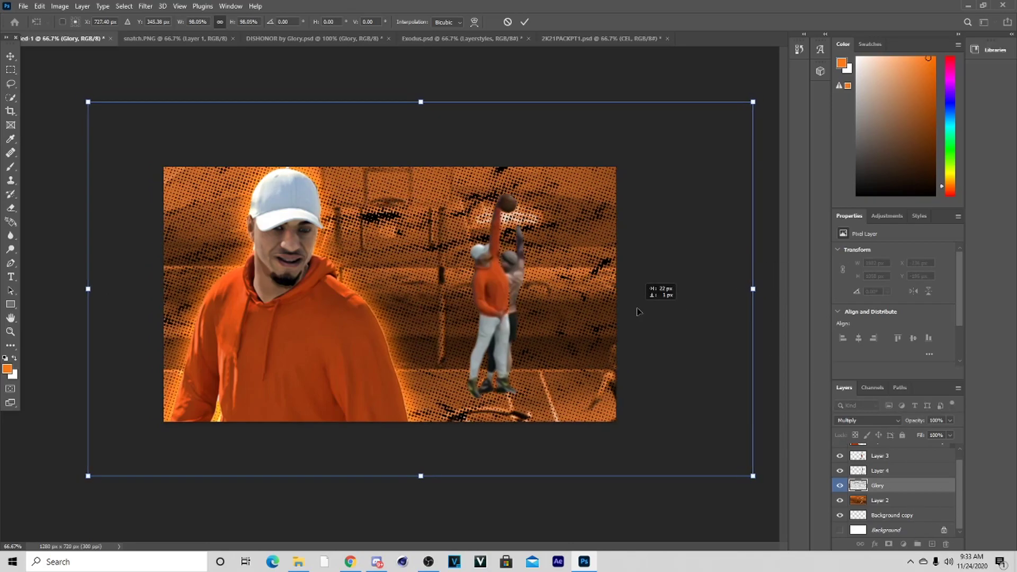
pyautogui.click(525, 22)
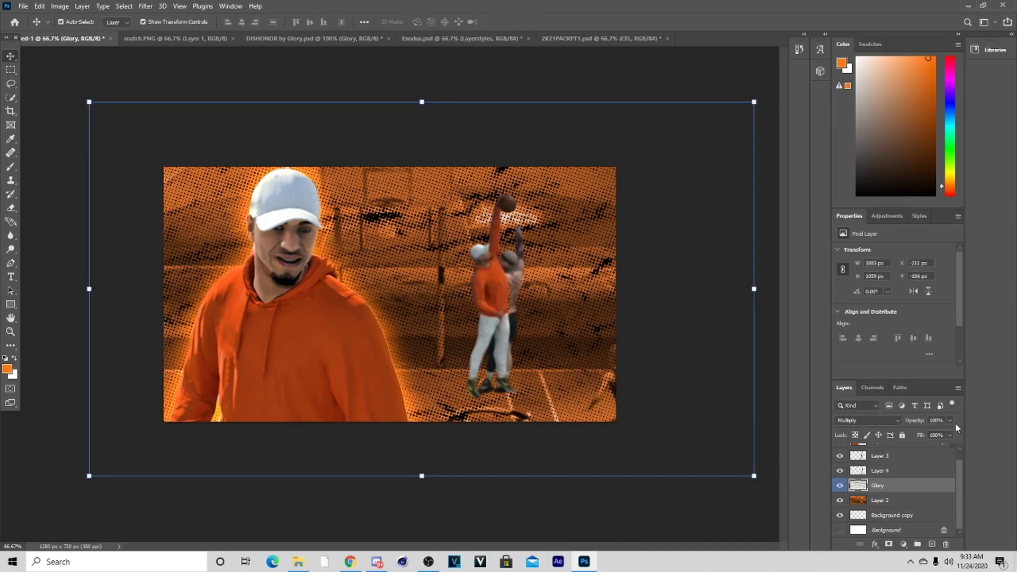
pyautogui.moveTo(915, 436); pyautogui.dragTo(914, 436)
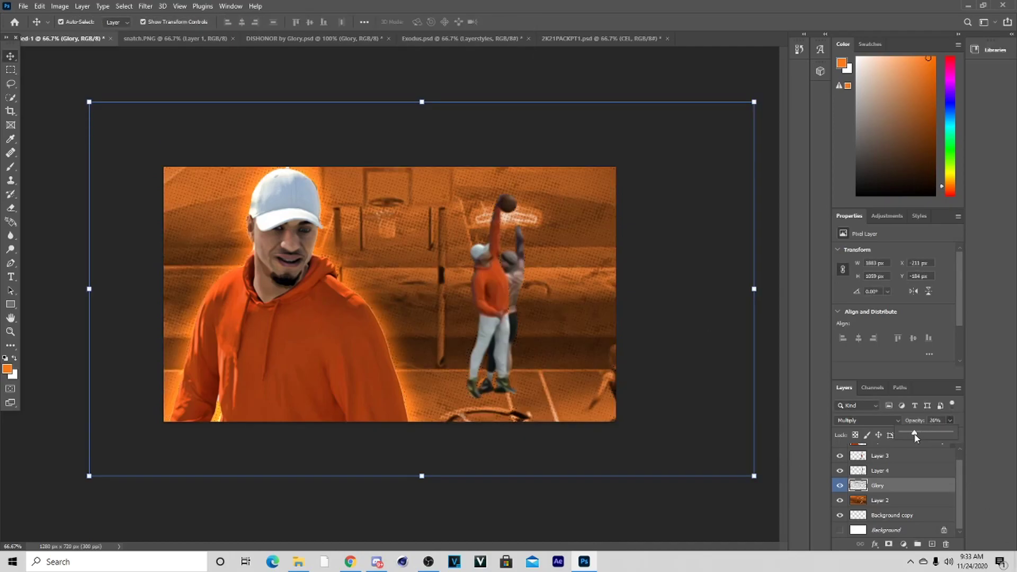
# Hide the Textures group in DISHONOR by Glory.psd and bring the red explosion from Cartoon FX into the thumbnail above Layer 2.
pyautogui.click(882, 500)
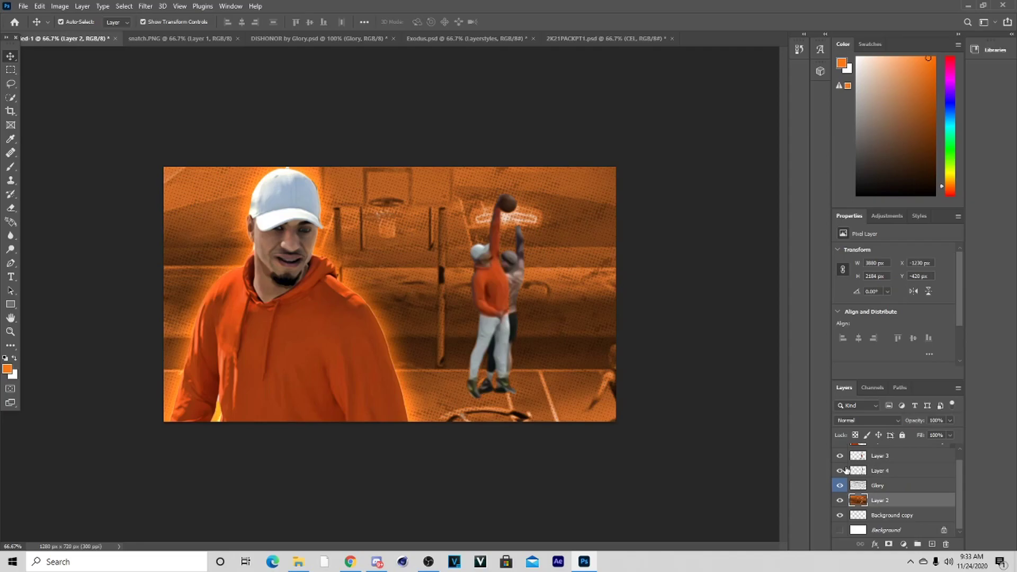
pyautogui.scroll(1, 833, 521)
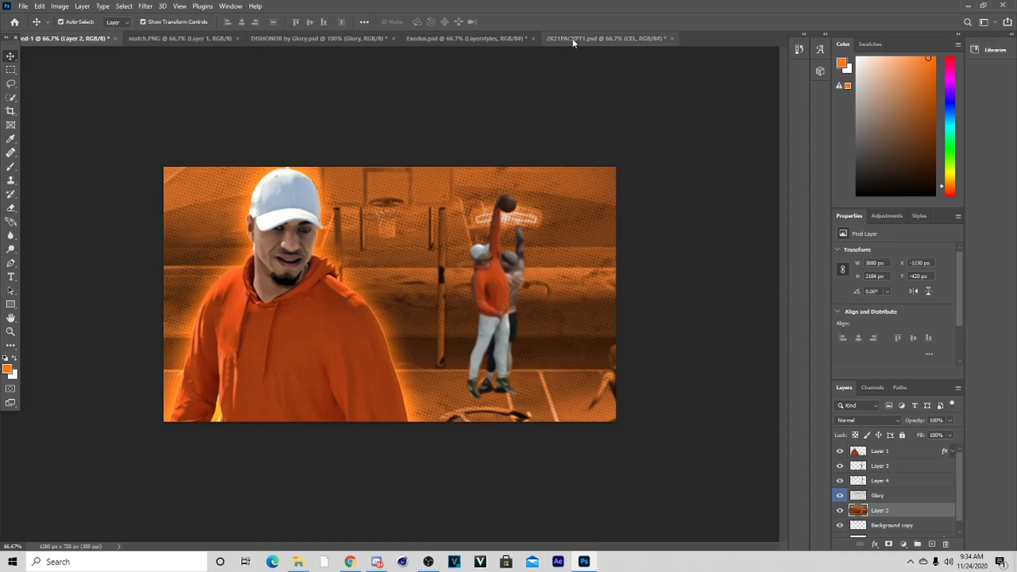
pyautogui.click(336, 43)
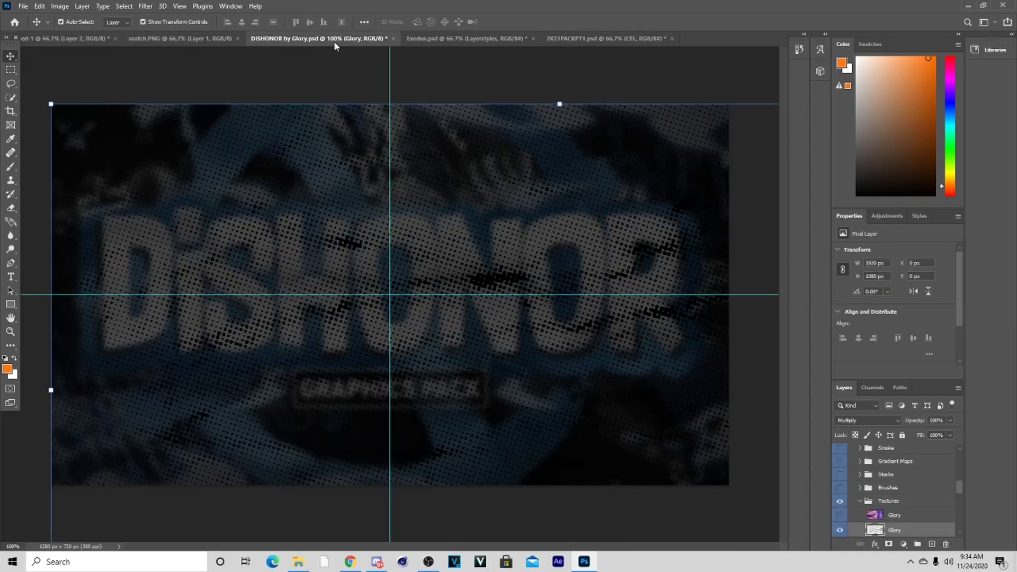
pyautogui.click(861, 502)
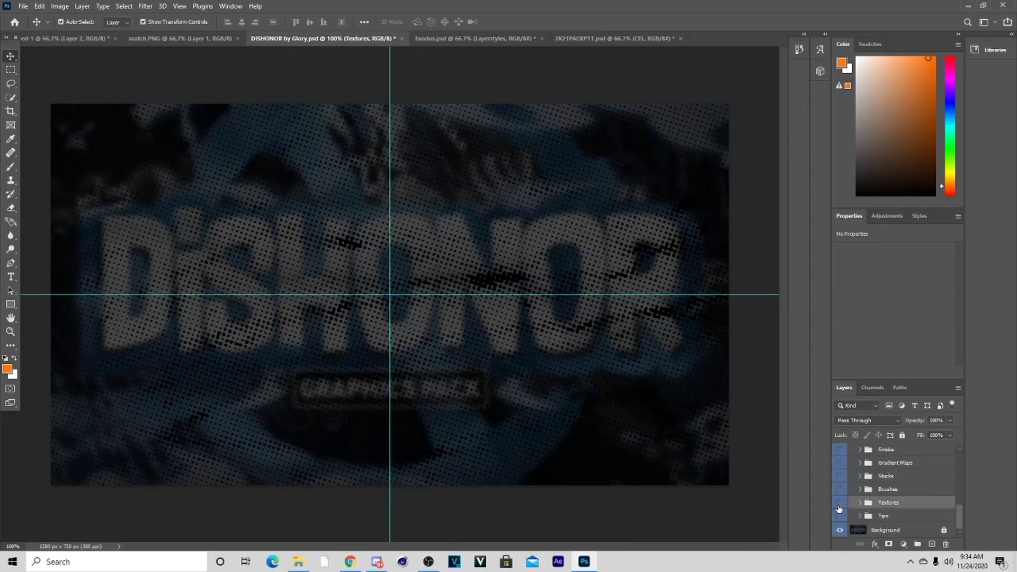
pyautogui.click(840, 503)
pyautogui.scroll(7, 857, 509)
pyautogui.scroll(-2, 868, 508)
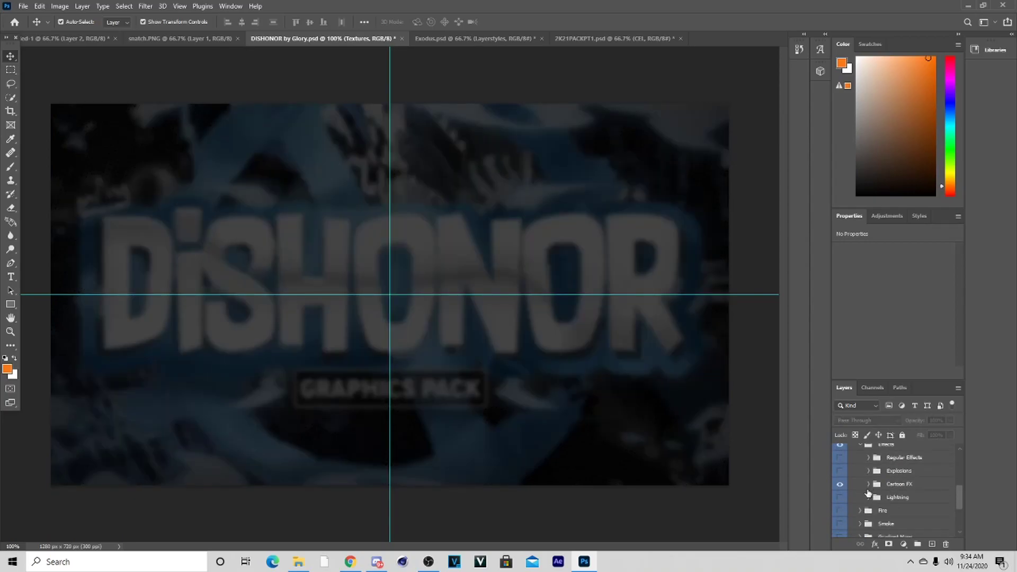
pyautogui.click(869, 484)
pyautogui.scroll(-2, 870, 490)
pyautogui.moveTo(948, 485); pyautogui.dragTo(274, 324)
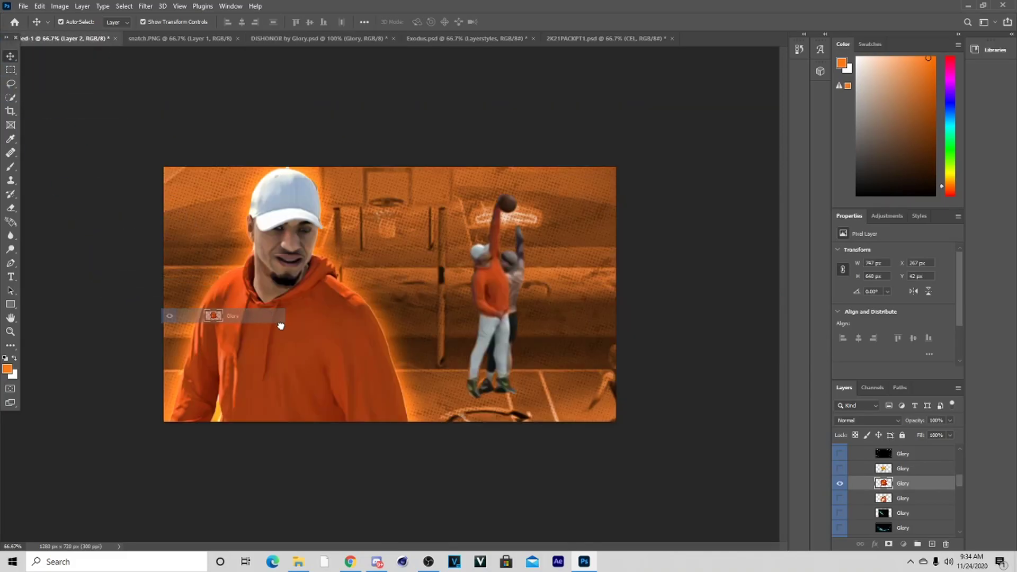
pyautogui.moveTo(272, 330); pyautogui.dragTo(411, 354)
# Position the explosion behind the main character's shoulders and move its layer above the halftone texture.
pyautogui.moveTo(305, 268); pyautogui.dragTo(325, 212)
pyautogui.moveTo(396, 349); pyautogui.dragTo(244, 282)
pyautogui.moveTo(126, 366); pyautogui.dragTo(281, 277)
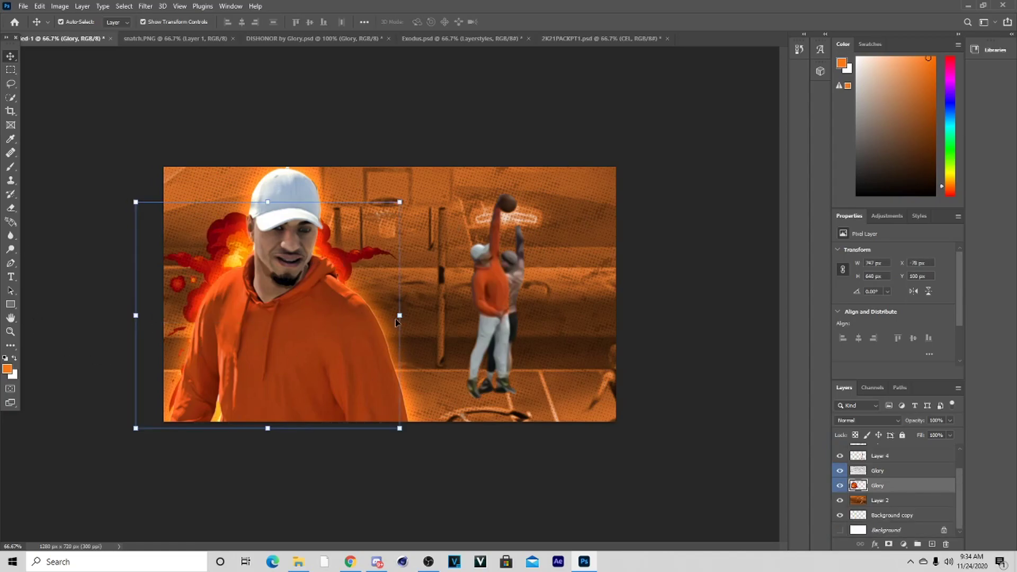
pyautogui.moveTo(907, 486); pyautogui.dragTo(903, 465)
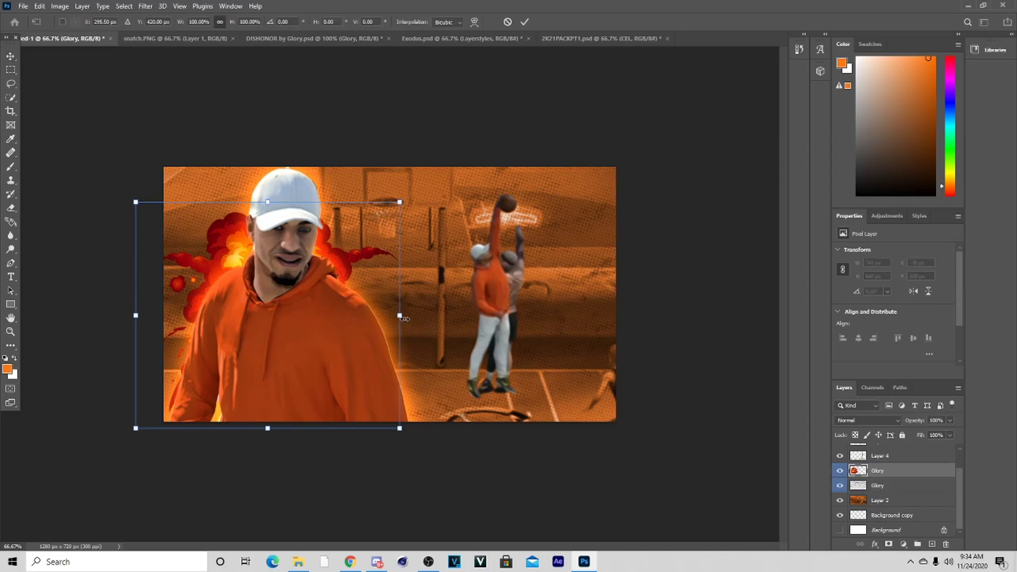
# Enlarge the explosion to about 1055 × 903 px on the character's cap-side left, erasing its stray part at the opposite shoulder.
pyautogui.moveTo(403, 319); pyautogui.dragTo(503, 316)
pyautogui.moveTo(351, 363); pyautogui.dragTo(228, 427)
pyautogui.click(527, 21)
pyautogui.click(10, 208)
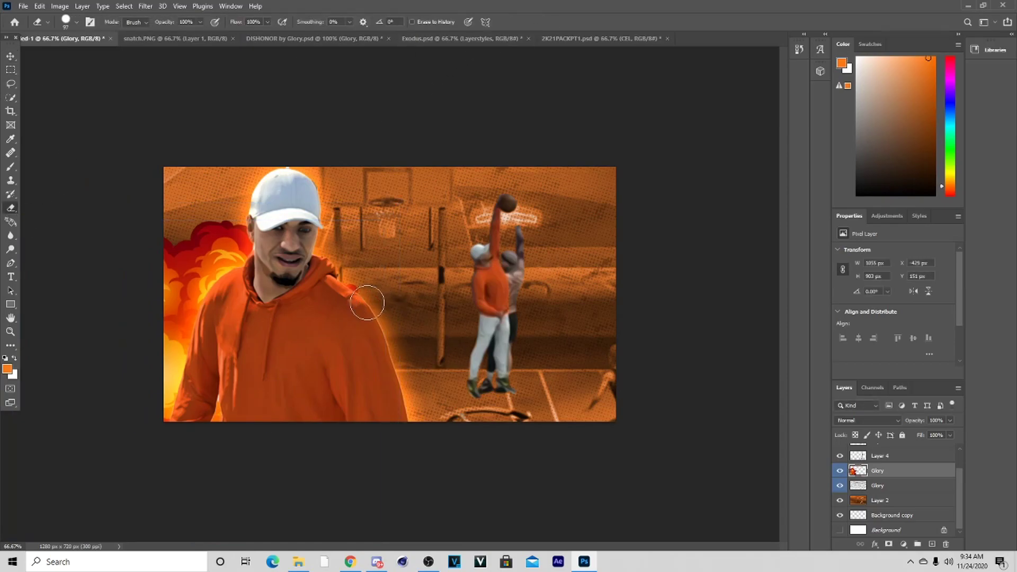
pyautogui.click(11, 55)
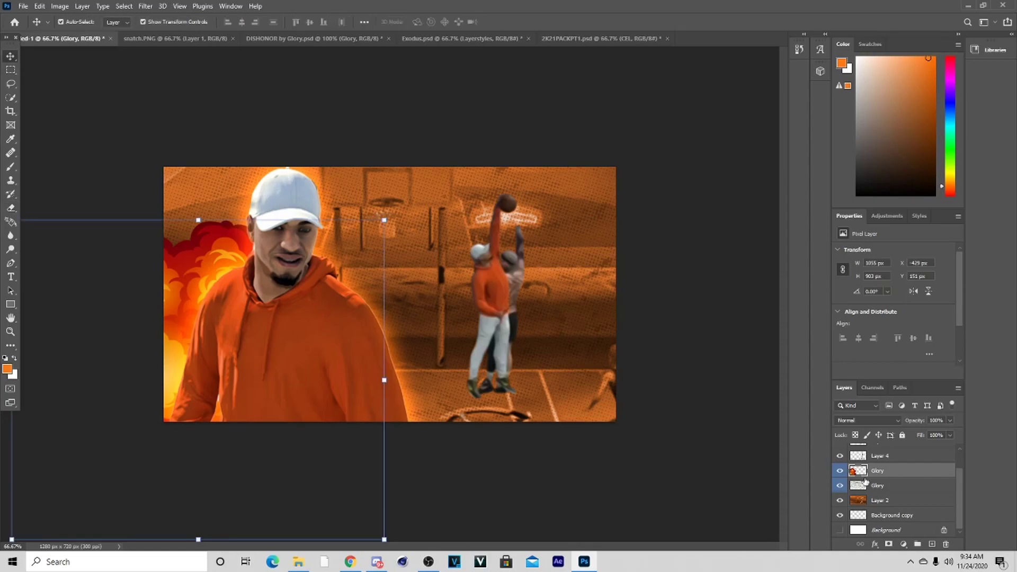
# Duplicate the explosion layer, fit the copy behind the character's shoulder nearest the players, and erase its excess.
pyautogui.rightClick(881, 472)
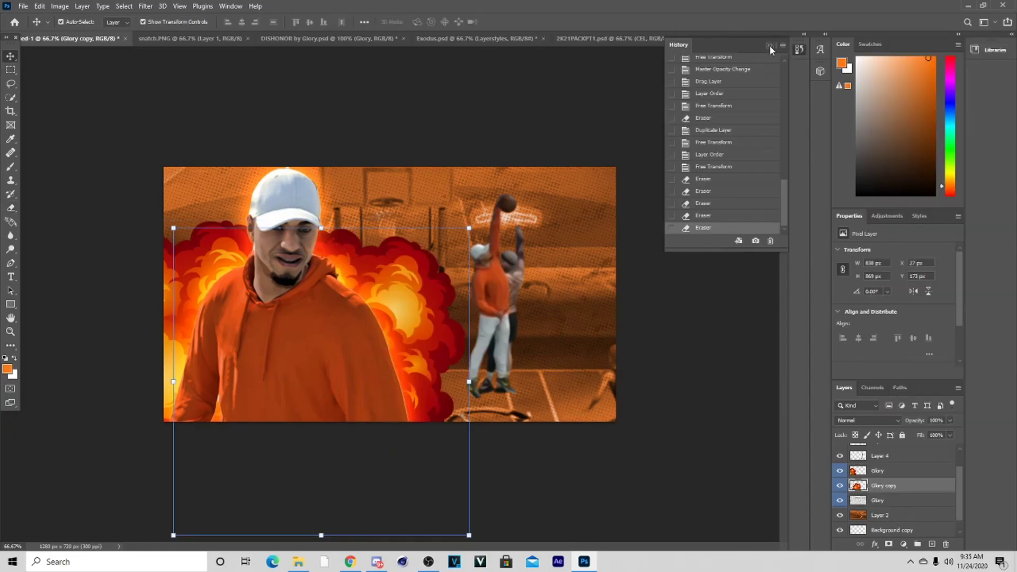
pyautogui.click(770, 46)
# Colorize the Glory copy explosion orange using Hue/Saturation with Hue 25 and Saturation 80.
pyautogui.hotkey('ctrl', 'u')
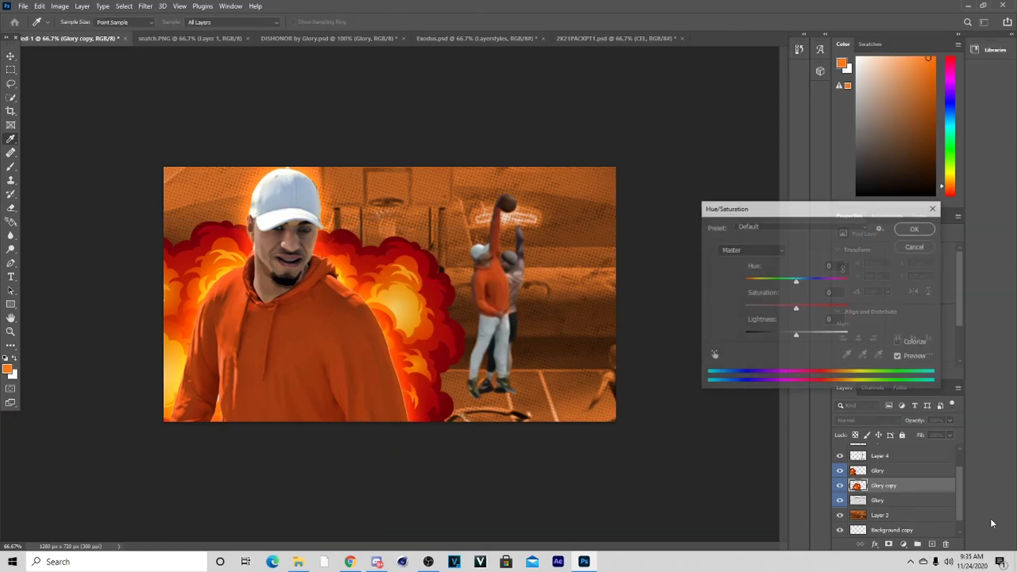
pyautogui.click(897, 342)
pyautogui.moveTo(771, 308); pyautogui.dragTo(827, 307)
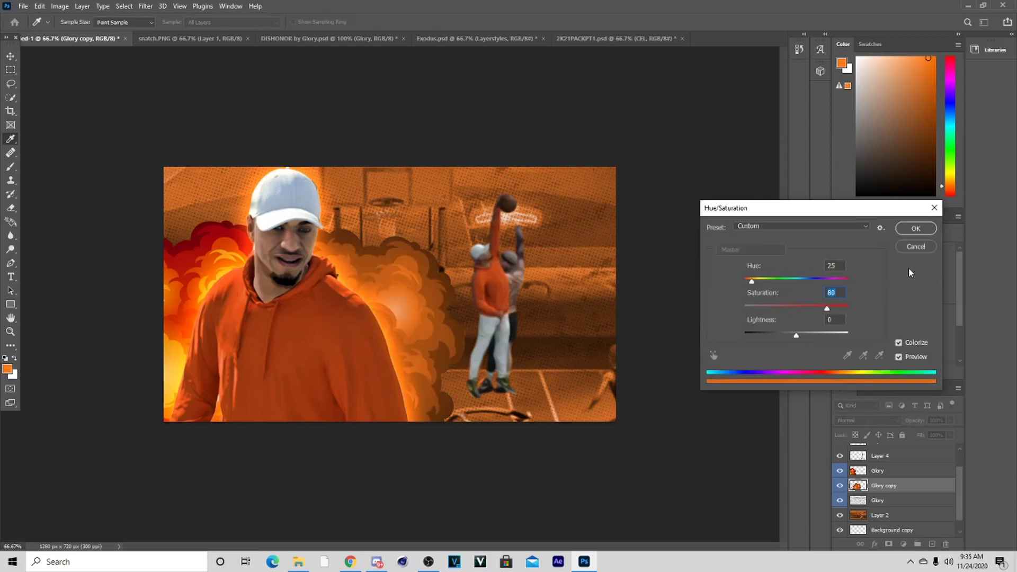
pyautogui.click(914, 228)
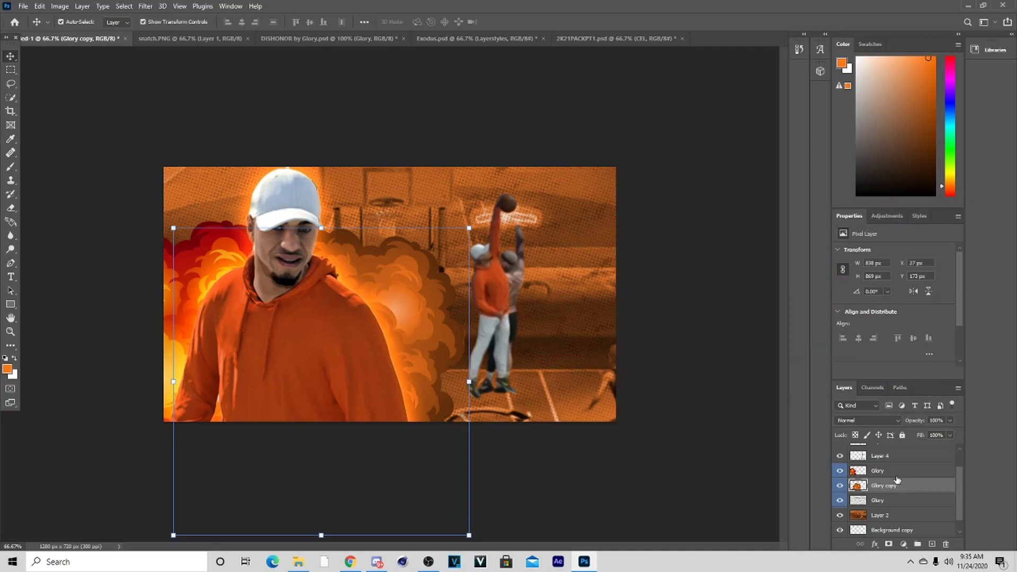
# Recolor the original Glory explosion layer in the same orange as its copy.
pyautogui.click(896, 475)
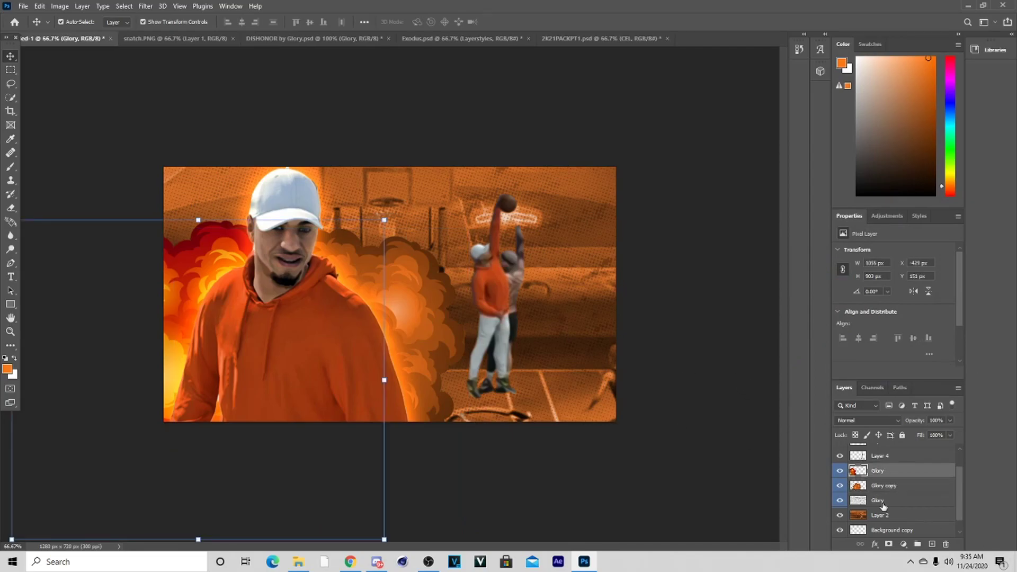
pyautogui.click(146, 6)
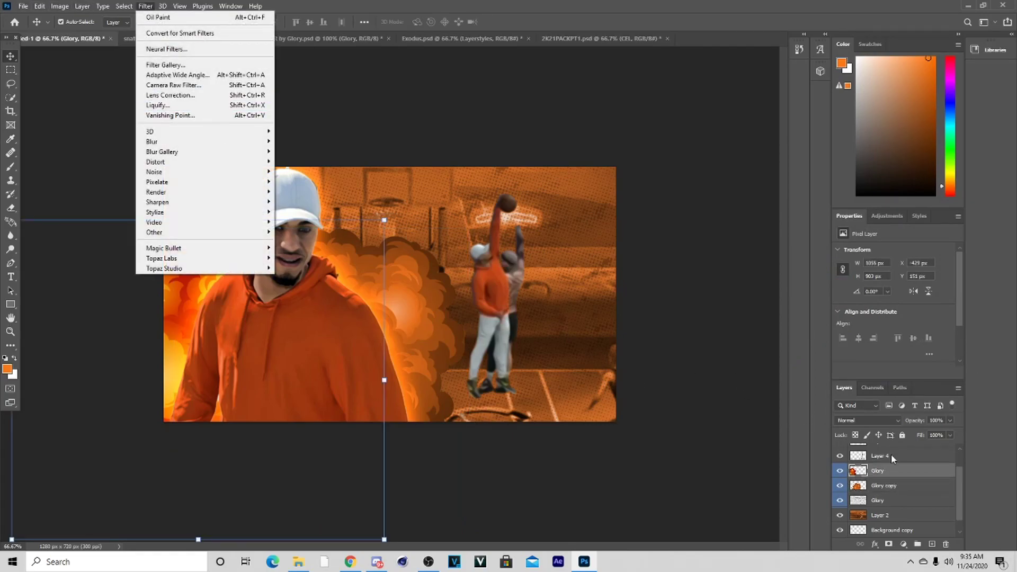
pyautogui.click(895, 485)
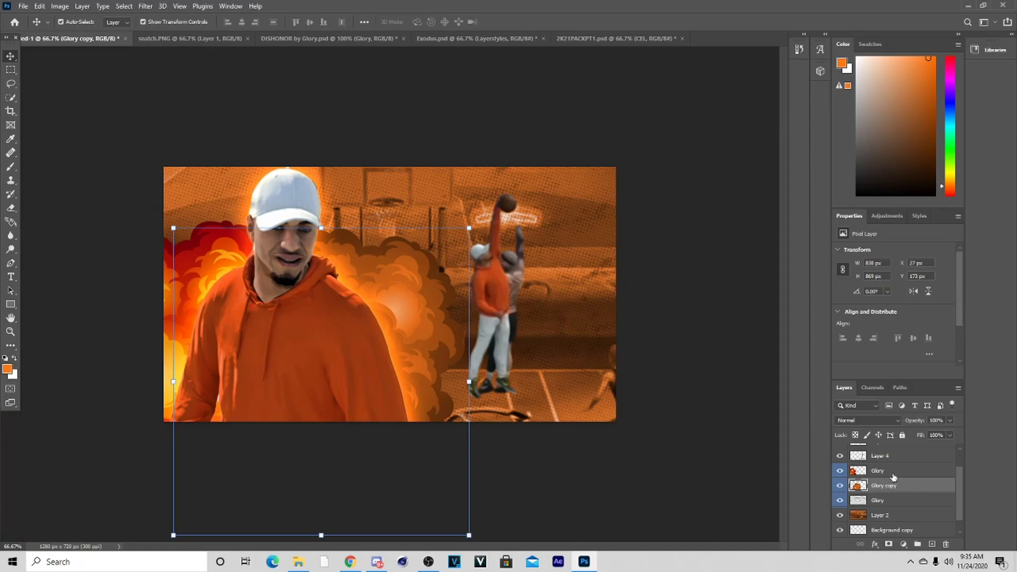
pyautogui.click(888, 471)
pyautogui.hotkey('ctrl', 'alt', 'f')
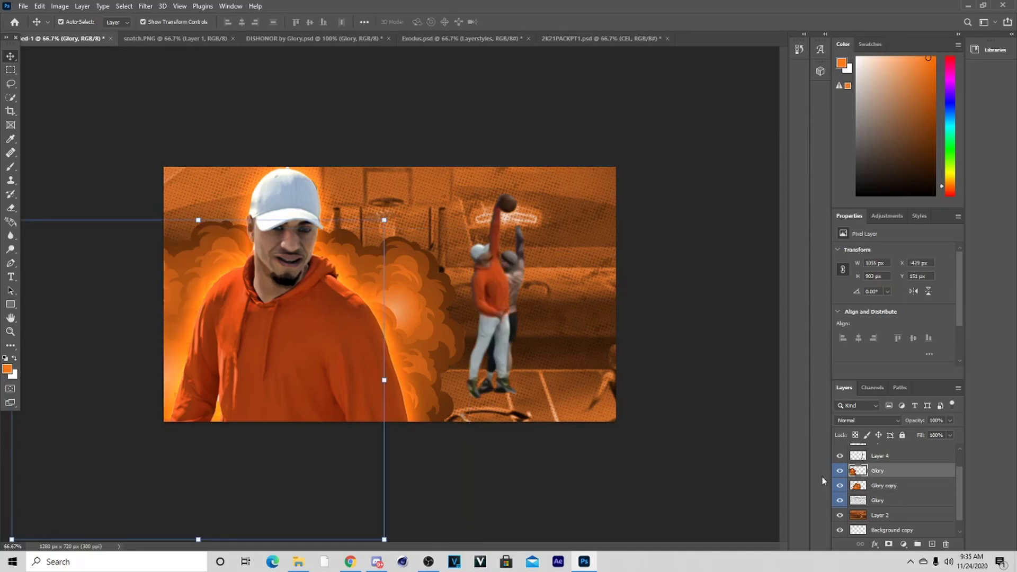
# Add a new empty layer directly above the character's Layer 1 and clip it to that layer.
pyautogui.scroll(2, 879, 486)
pyautogui.click(894, 457)
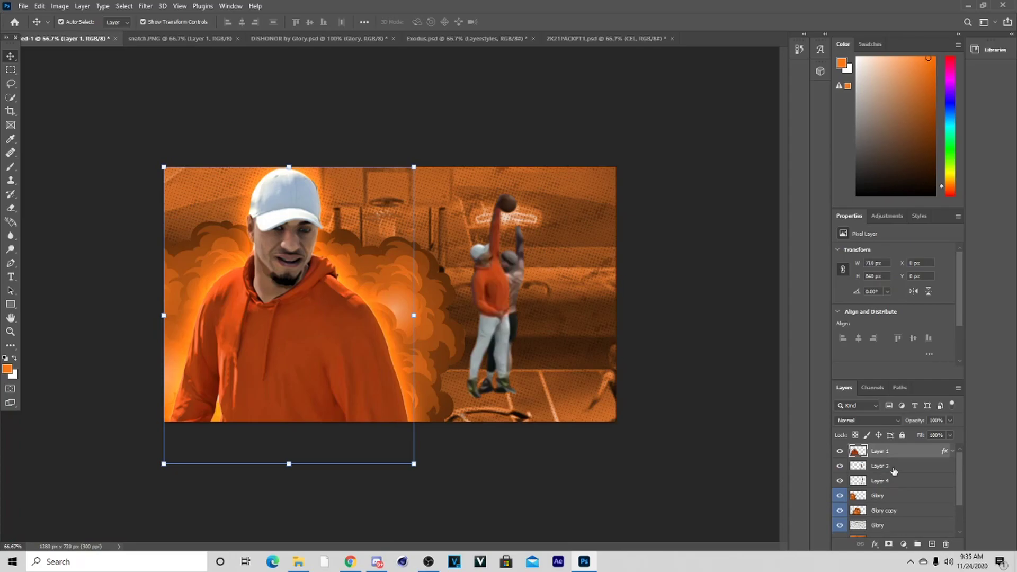
pyautogui.hotkey('ctrl', 'shift', 'alt', 'n')
pyautogui.rightClick(900, 449)
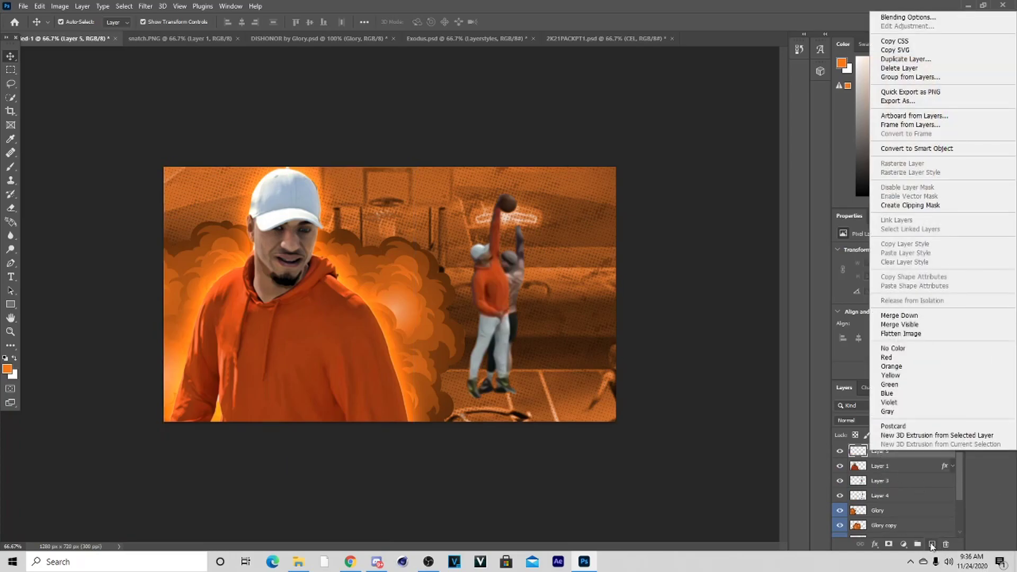
pyautogui.click(917, 205)
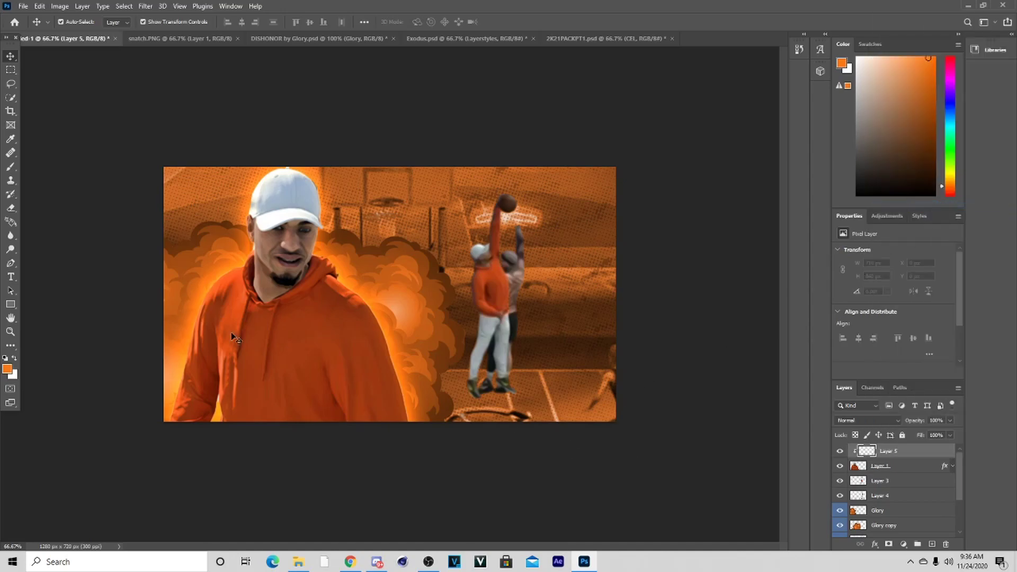
# Paint a soft orange highlight over the character's cap and nearby shoulder on Layer 5, and lower that layer's opacity.
pyautogui.click(11, 167)
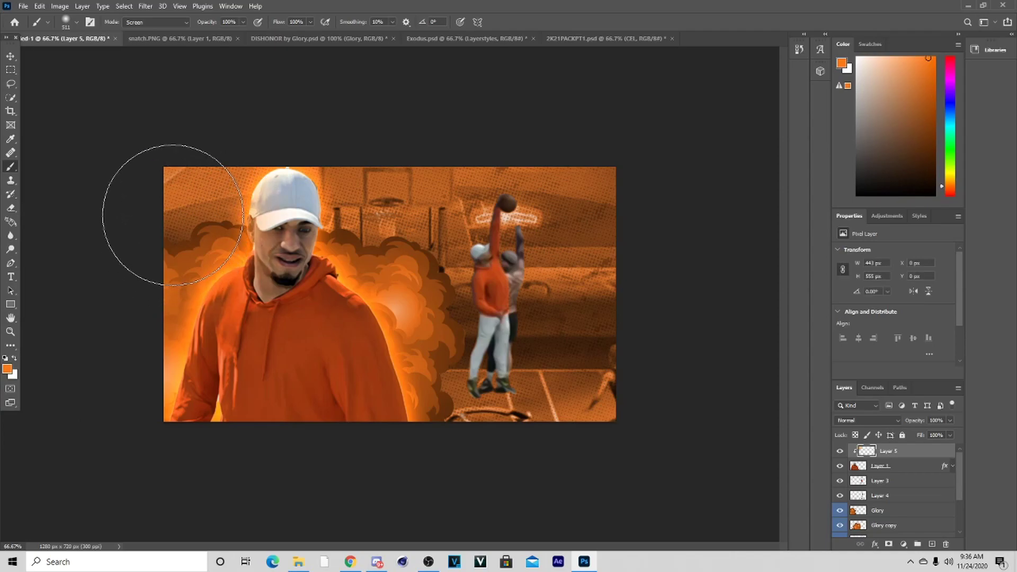
pyautogui.click(173, 215)
pyautogui.click(171, 227)
pyautogui.click(172, 228)
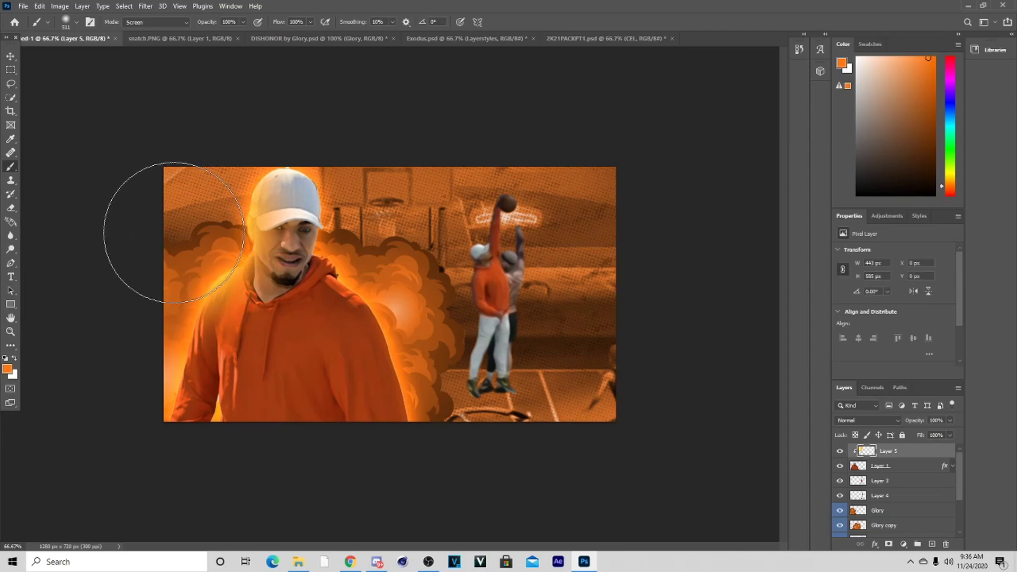
pyautogui.click(175, 220)
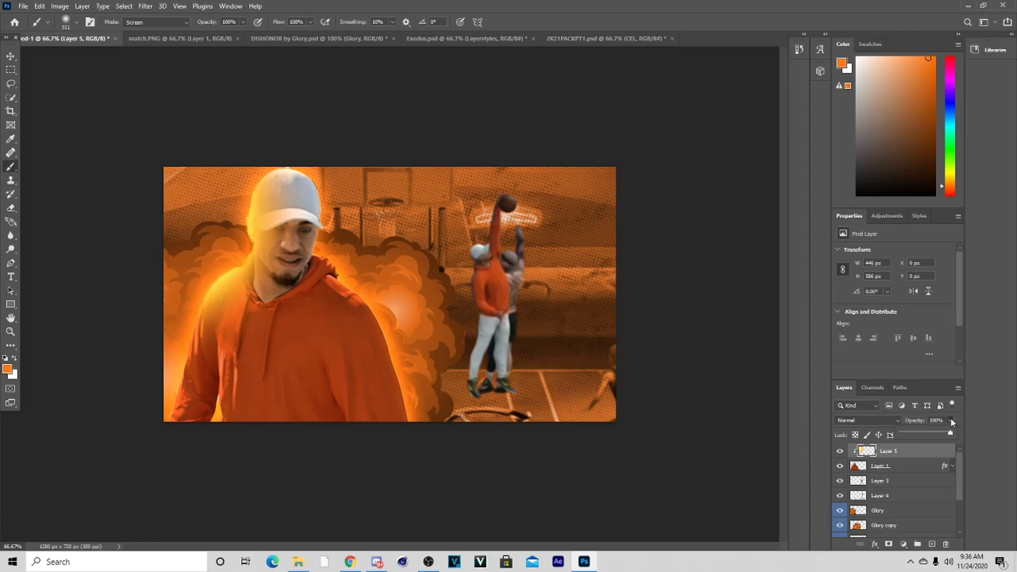
pyautogui.moveTo(912, 433); pyautogui.dragTo(916, 434)
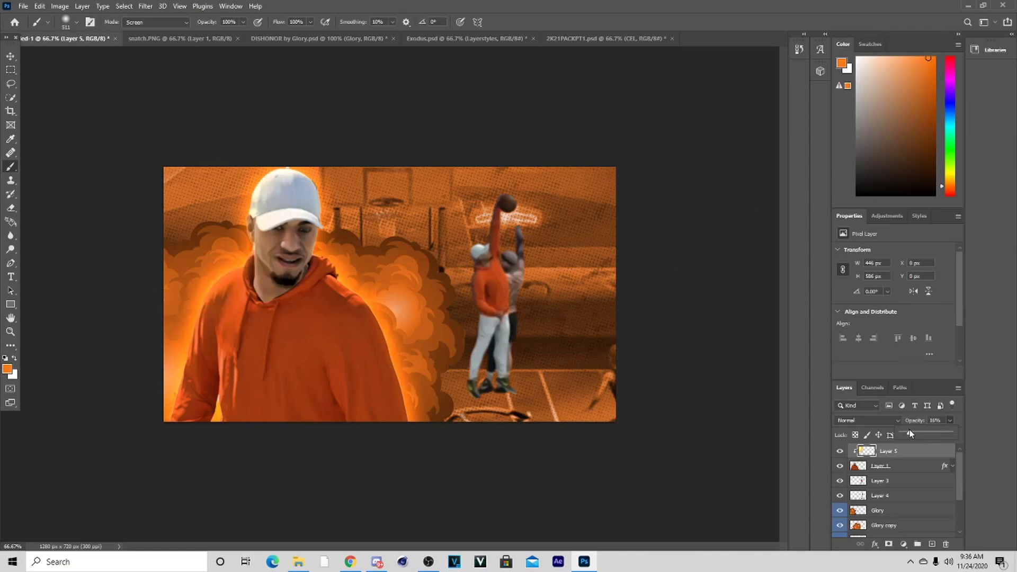
pyautogui.click(11, 51)
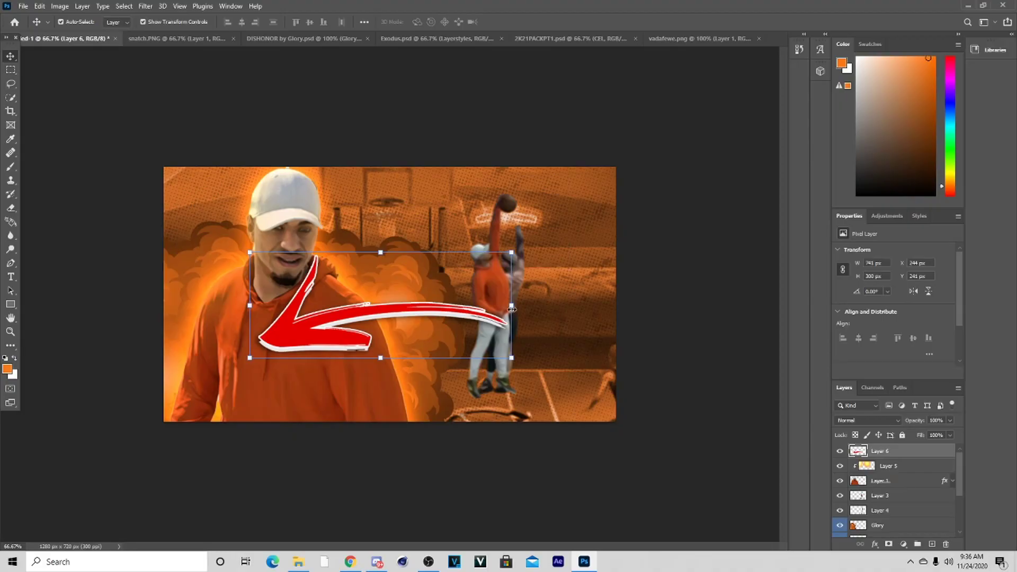
# Place the red arrow from vadafewe.png in the thumbnail and flip it horizontally.
pyautogui.click(512, 309)
pyautogui.moveTo(387, 316); pyautogui.dragTo(344, 321)
pyautogui.click(40, 6)
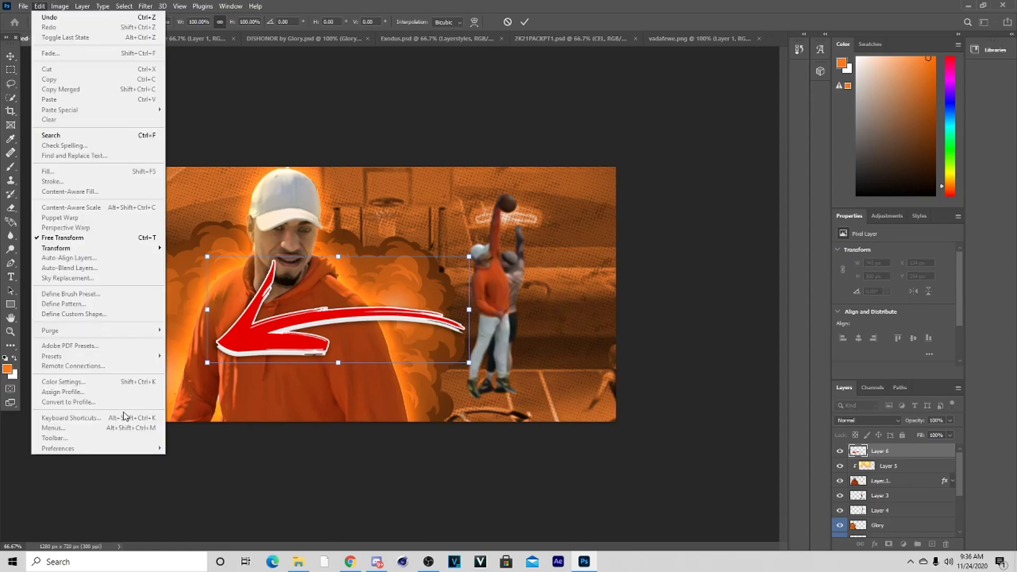
pyautogui.moveTo(79, 248)
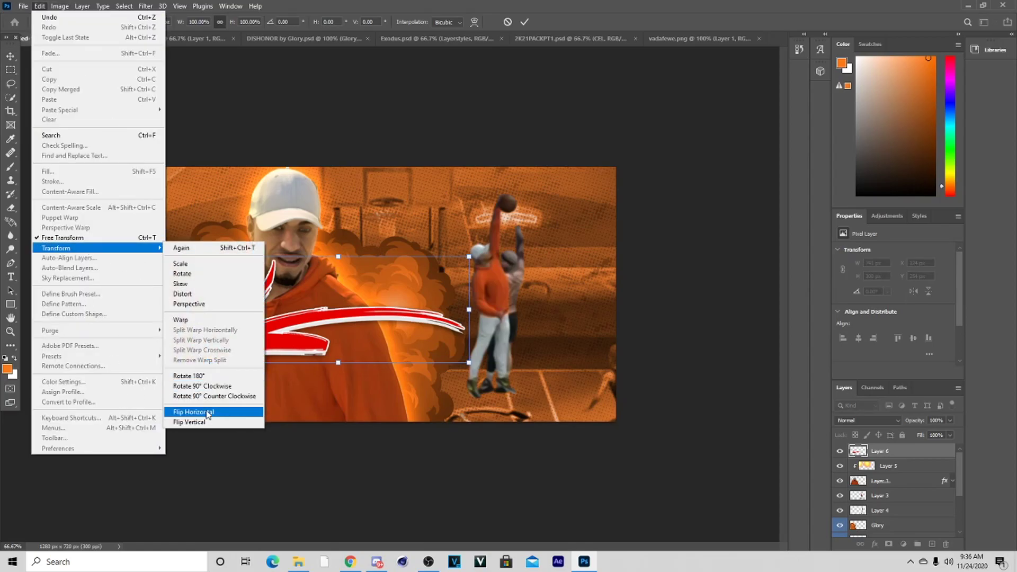
pyautogui.click(188, 414)
# Move the arrow layer beneath Layer 1, scale it to about 70%, tilt it about -3.5°, and aim it at the players.
pyautogui.moveTo(479, 317); pyautogui.dragTo(479, 293)
pyautogui.moveTo(385, 337)
pyautogui.mouseDown()
pyautogui.moveTo(417, 326)
pyautogui.moveTo(393, 321)
pyautogui.mouseUp()
pyautogui.moveTo(888, 453); pyautogui.dragTo(900, 488)
pyautogui.moveTo(484, 296); pyautogui.dragTo(393, 275)
pyautogui.moveTo(336, 296); pyautogui.dragTo(483, 277)
pyautogui.moveTo(444, 294); pyautogui.dragTo(439, 290)
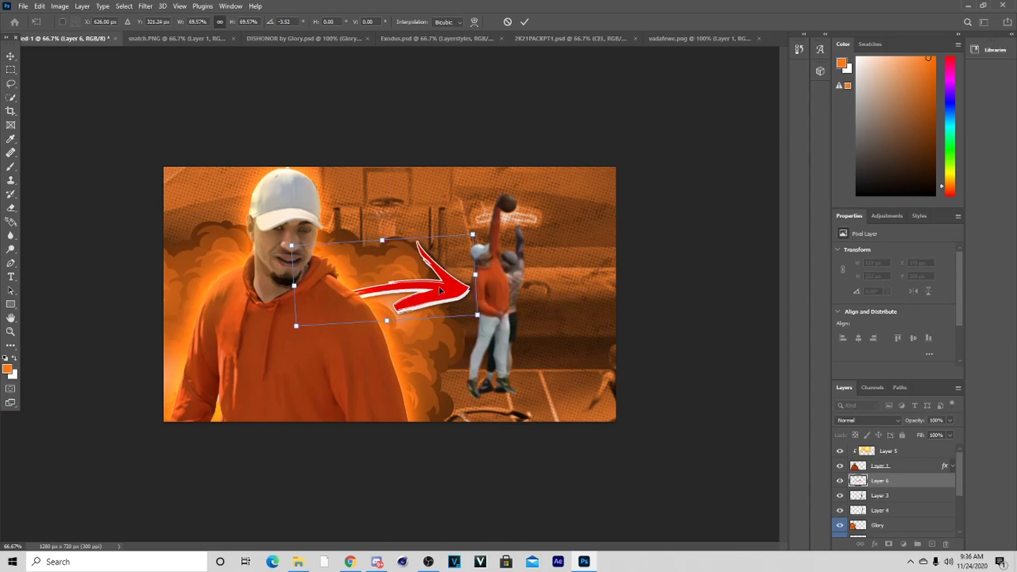
pyautogui.click(524, 21)
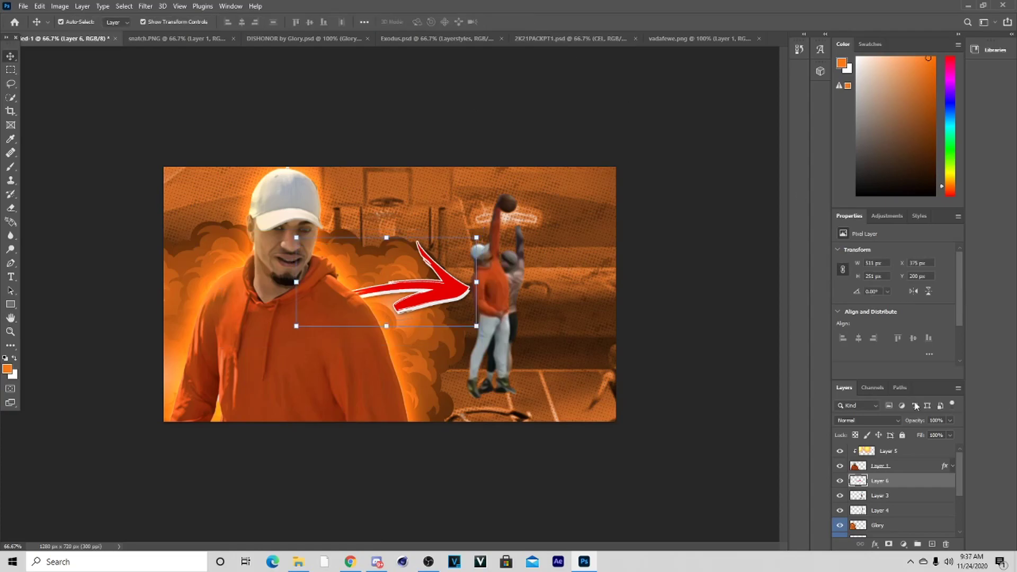
# Duplicate the arrow layer, merge it with its copy, and transform the merged arrow to about 547 × 299 px.
pyautogui.rightClick(919, 473)
pyautogui.click(903, 86)
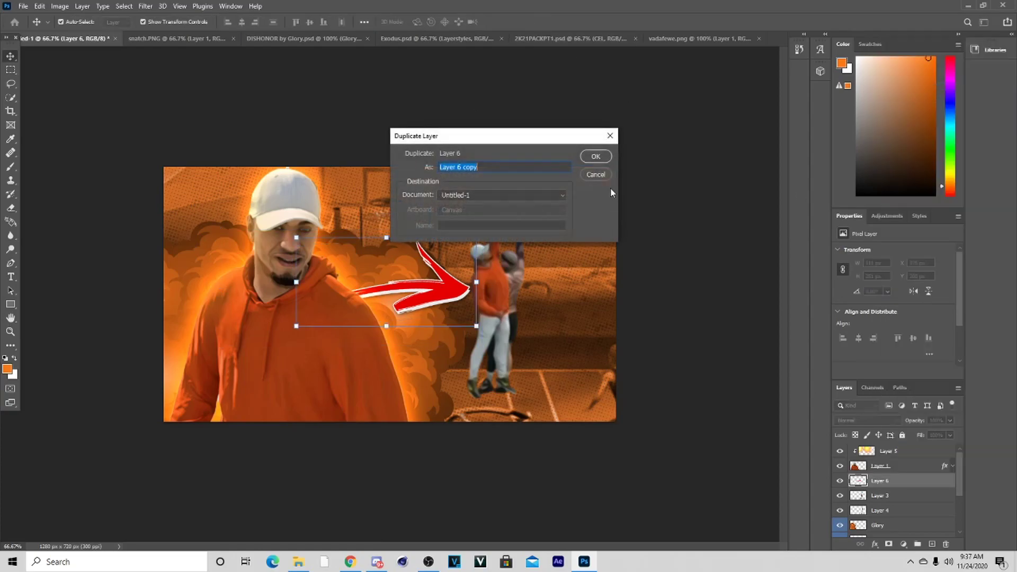
pyautogui.click(596, 156)
pyautogui.keyDown('ctrl'); pyautogui.click(887, 495); pyautogui.keyUp('ctrl')
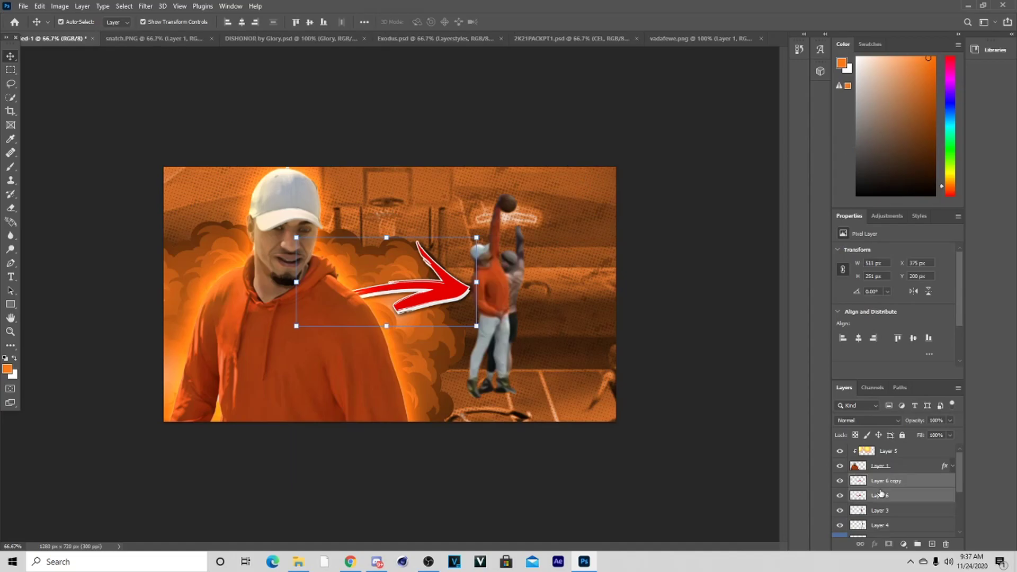
pyautogui.rightClick(887, 495)
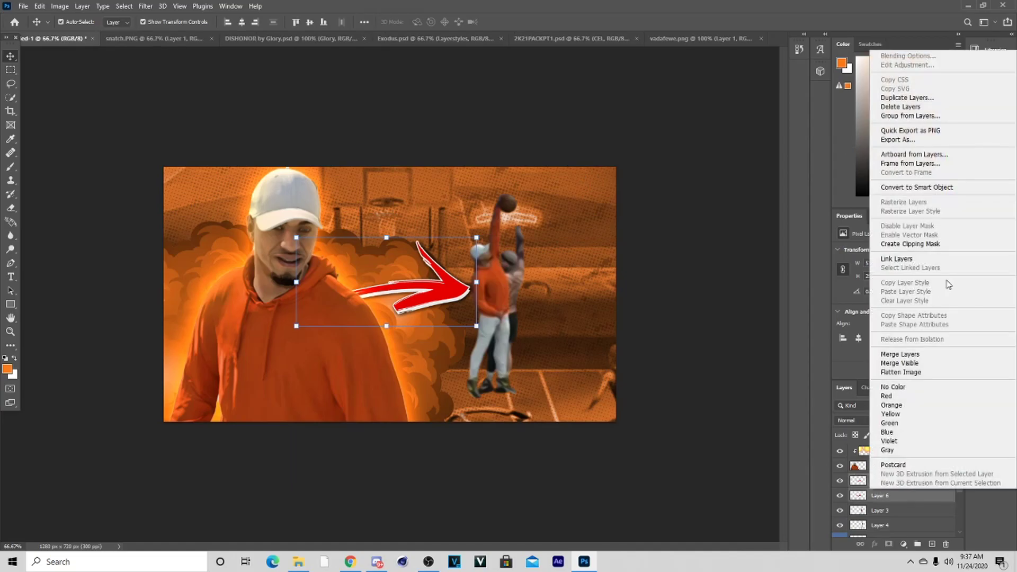
pyautogui.click(912, 354)
pyautogui.moveTo(476, 282); pyautogui.dragTo(444, 284)
pyautogui.click(524, 21)
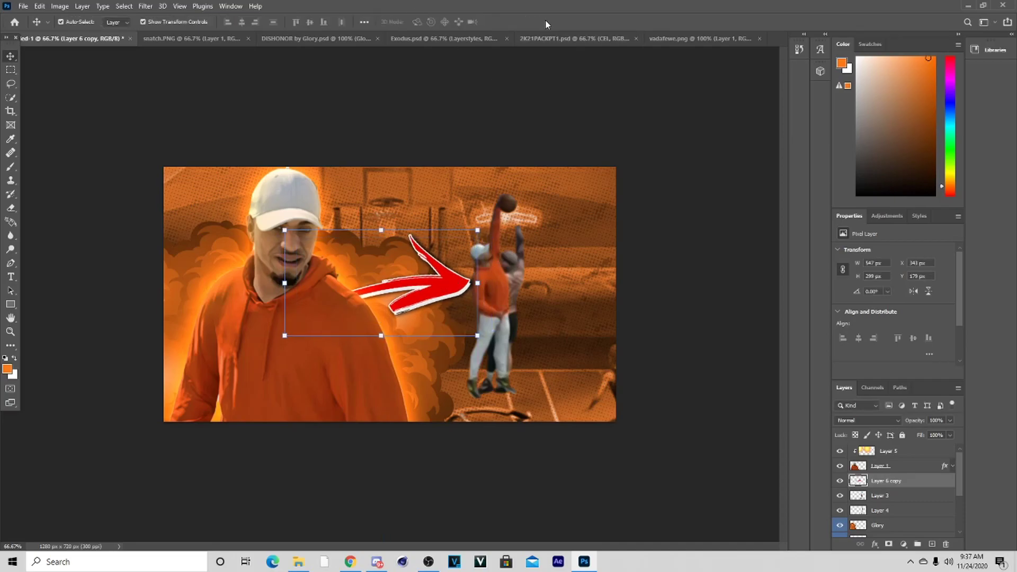
# Switch to Discord to examine the finished reference thumbnail, and return to Photoshop.
pyautogui.click(376, 562)
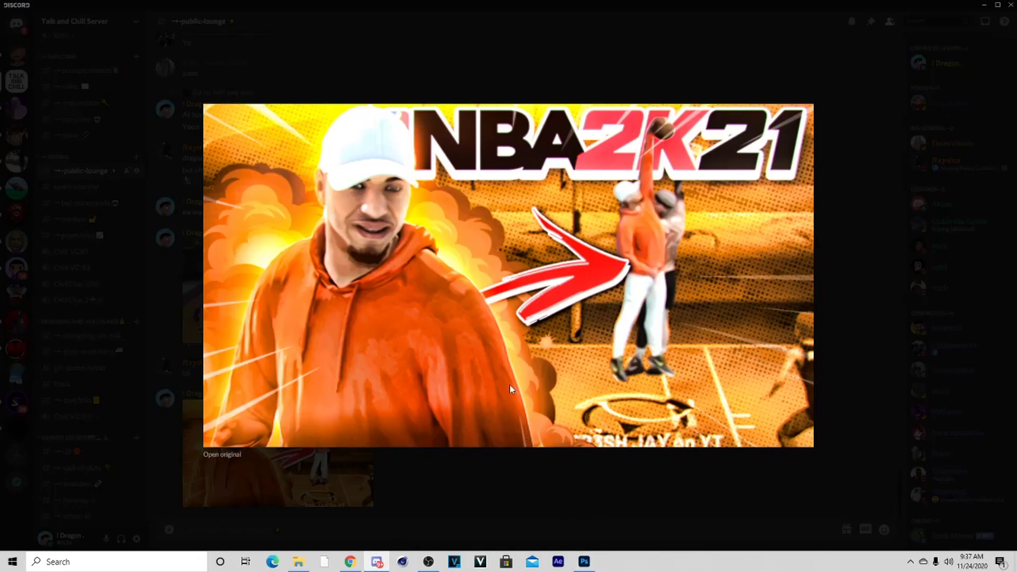
pyautogui.click(922, 302)
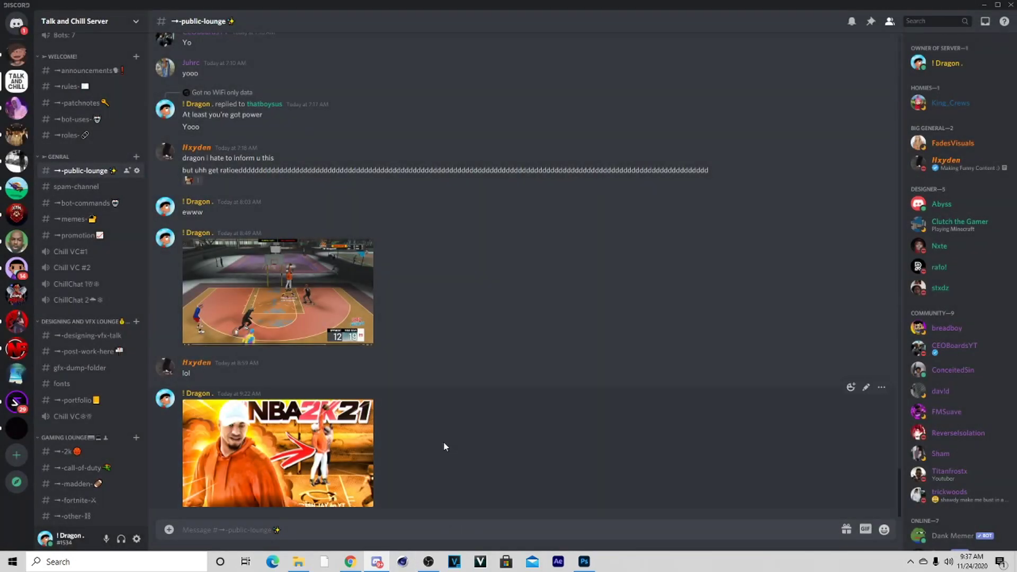
pyautogui.click(583, 561)
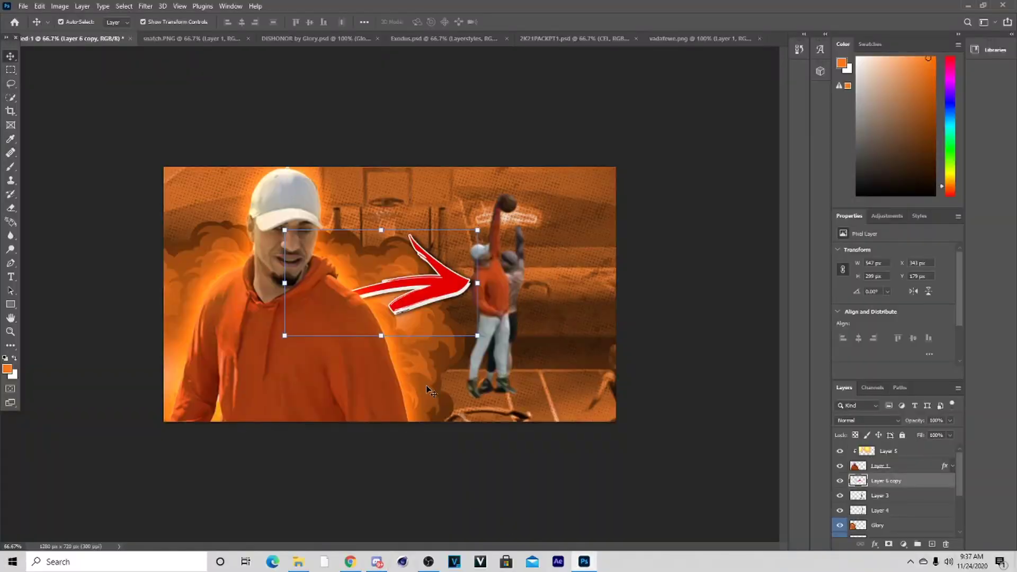
# Scale the arrow to about 103% and rotate it about -3.8° so it aims at the front player's chest.
pyautogui.moveTo(485, 284); pyautogui.dragTo(479, 277)
pyautogui.moveTo(377, 232); pyautogui.dragTo(376, 229)
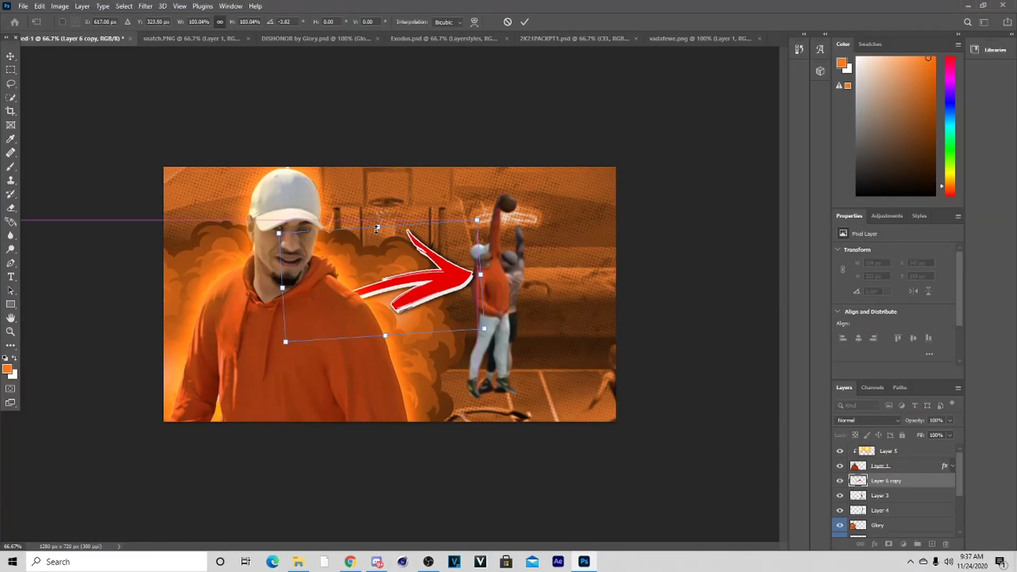
pyautogui.click(524, 22)
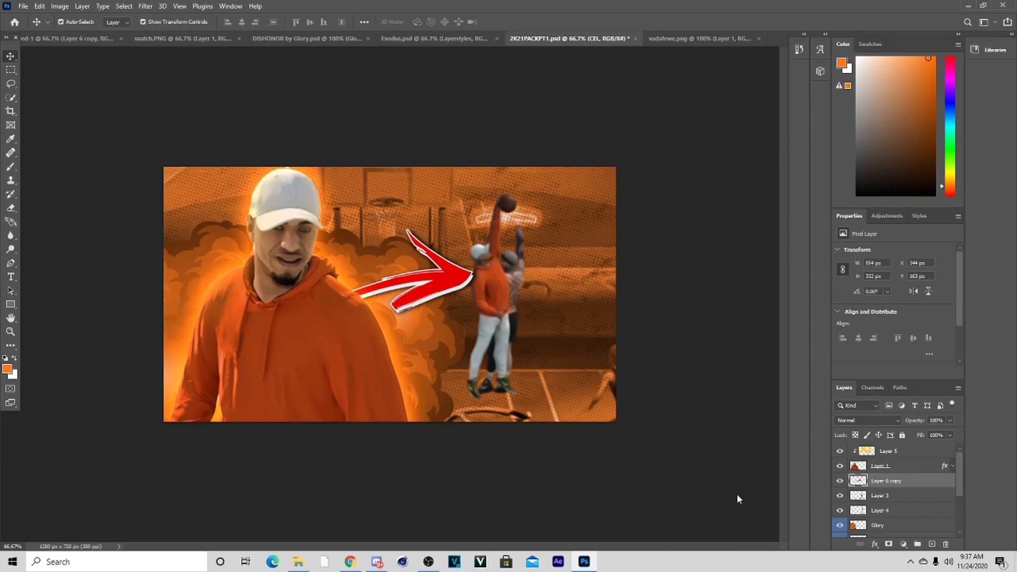
# Collapse and hide the Layerstyles group in 2K21PACKPT1.psd.
pyautogui.scroll(2, 855, 468)
pyautogui.scroll(6, 874, 477)
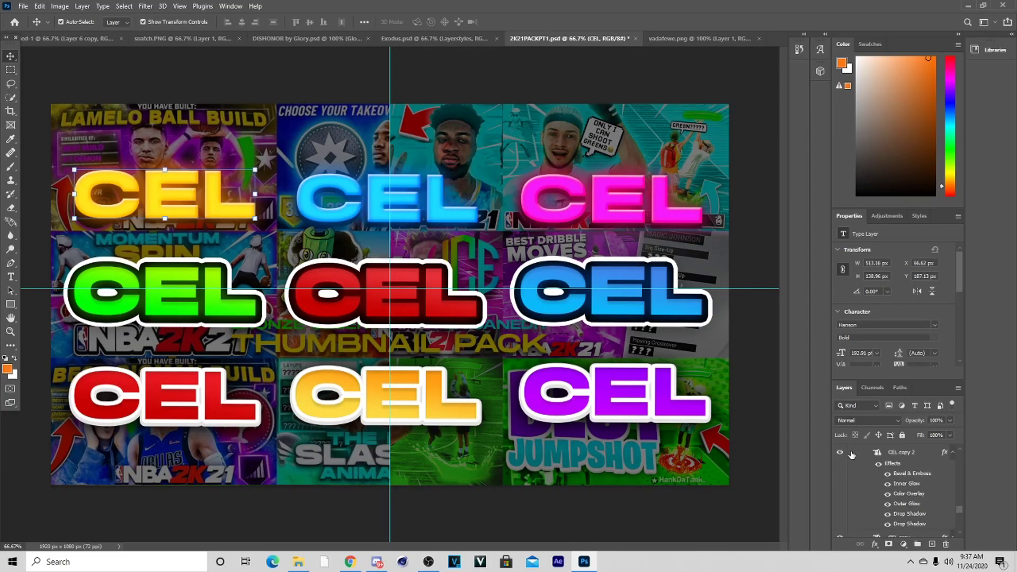
pyautogui.scroll(10, 890, 490)
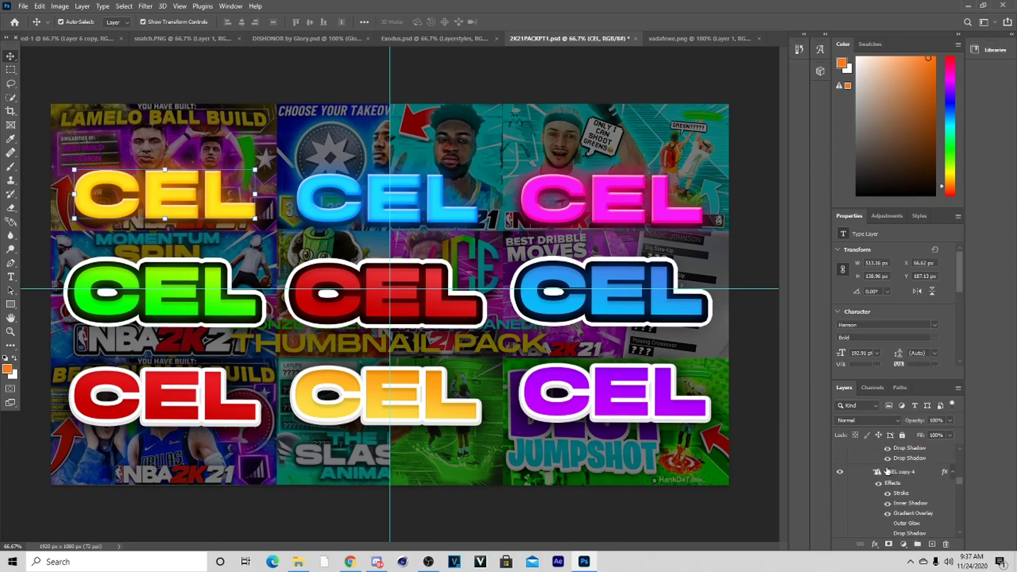
pyautogui.scroll(-3, 880, 498)
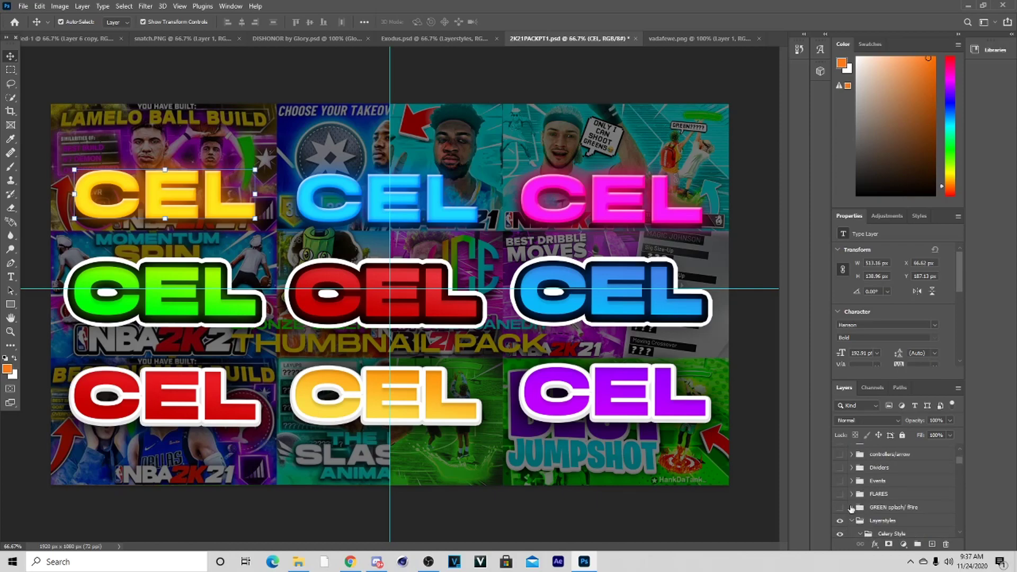
pyautogui.click(851, 521)
pyautogui.click(840, 520)
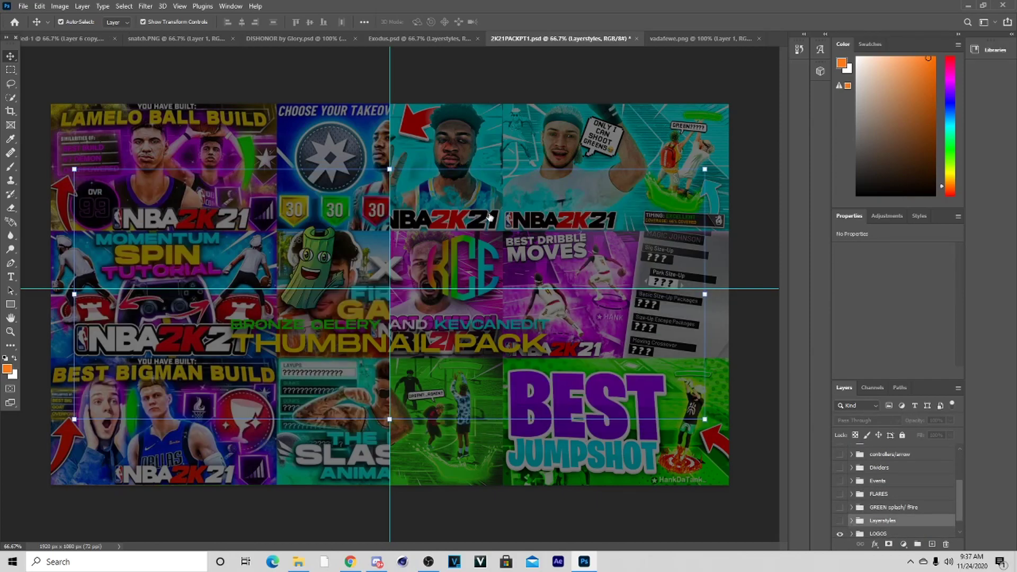
# Bring the NBA 2K21 logo from the pack into the thumbnail, fit it behind the players beside the cap, and shrink the arrow to about 86%.
pyautogui.moveTo(449, 331); pyautogui.dragTo(465, 207)
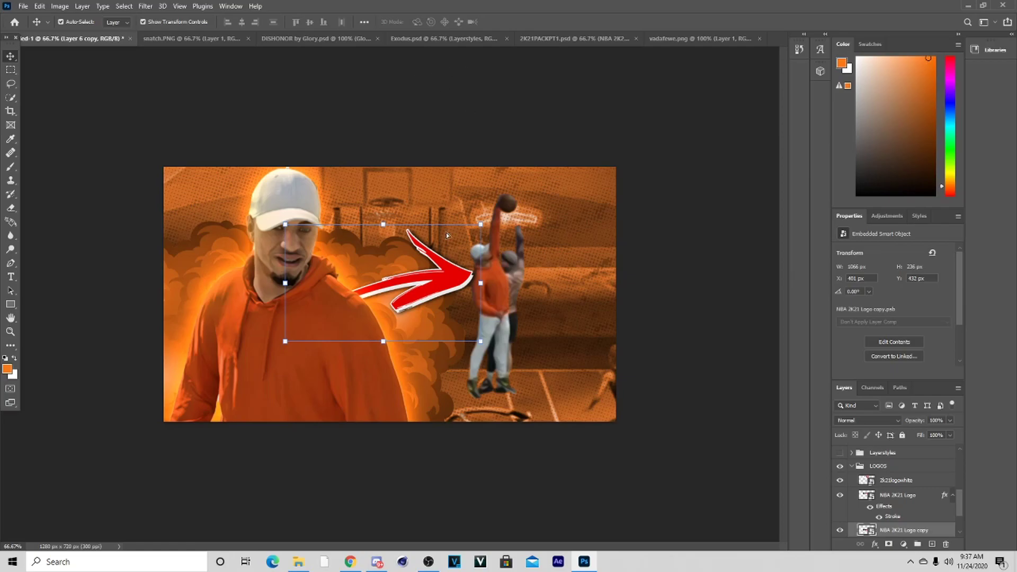
pyautogui.moveTo(379, 237); pyautogui.dragTo(423, 238)
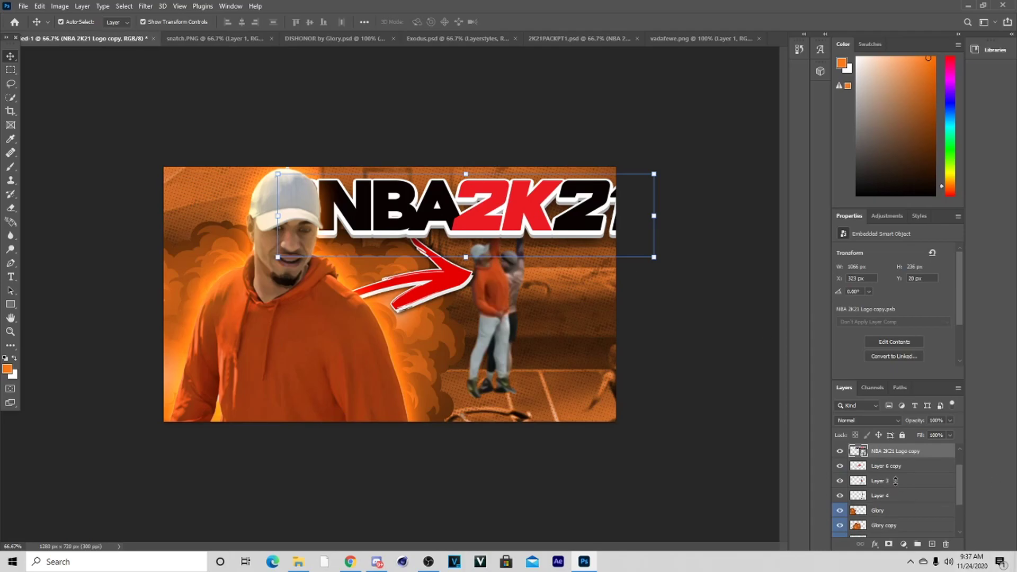
pyautogui.hotkey('ctrl', 't')
pyautogui.moveTo(465, 173); pyautogui.dragTo(513, 200)
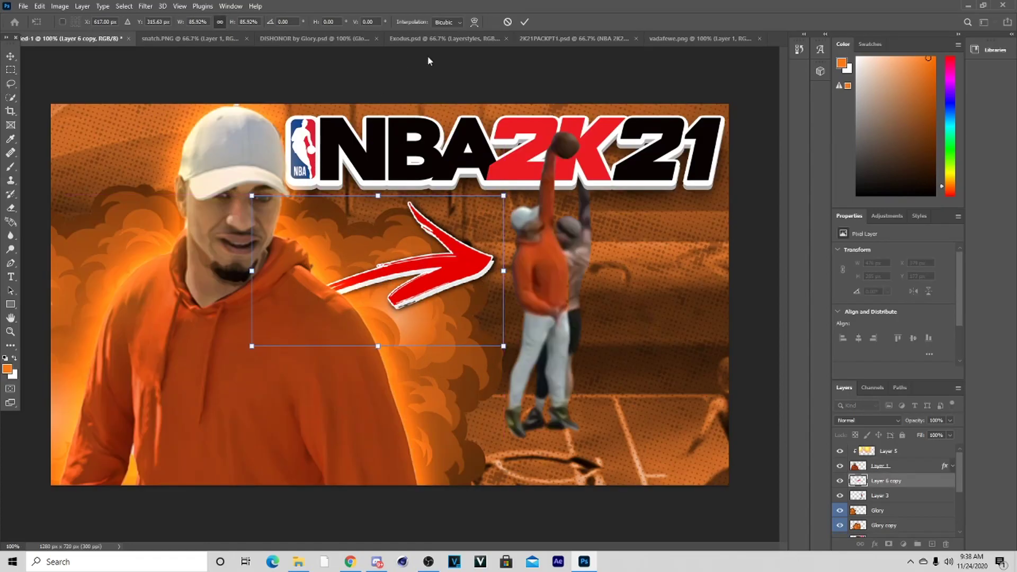
pyautogui.click(524, 22)
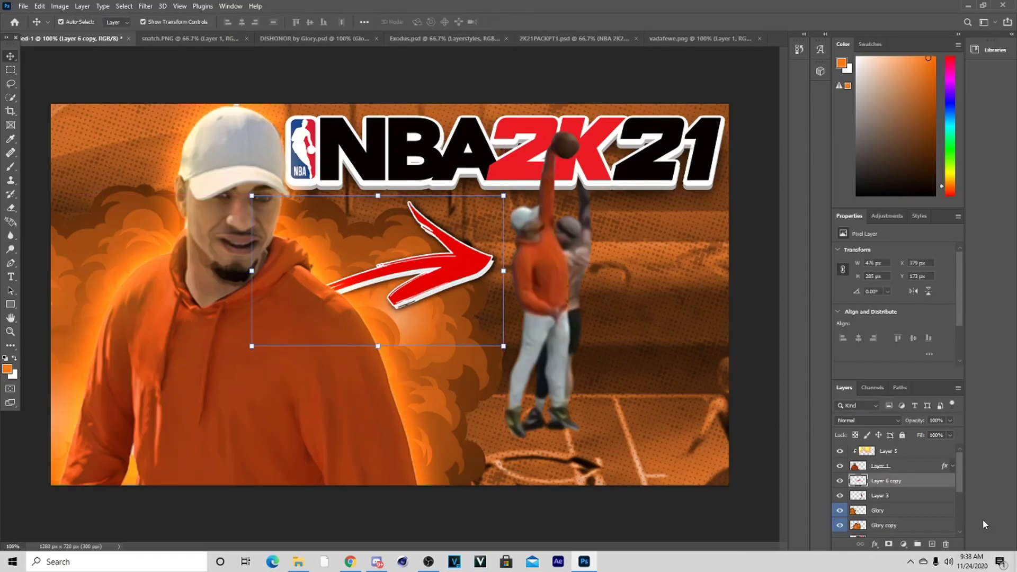
# Add an Exposure adjustment layer above the front player's Layer 3 and set its exposure to +1.01.
pyautogui.click(907, 466)
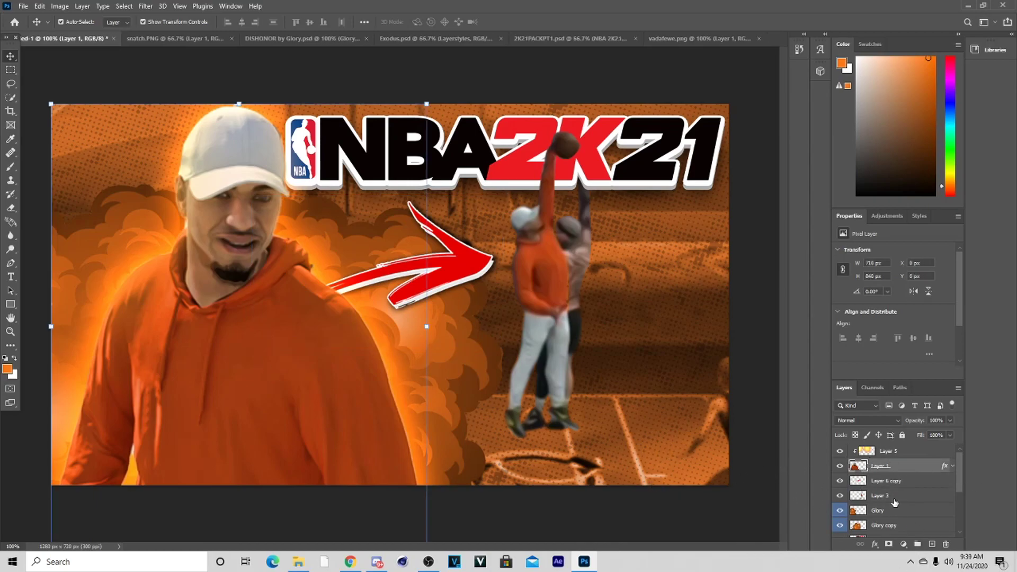
pyautogui.scroll(-3, 894, 502)
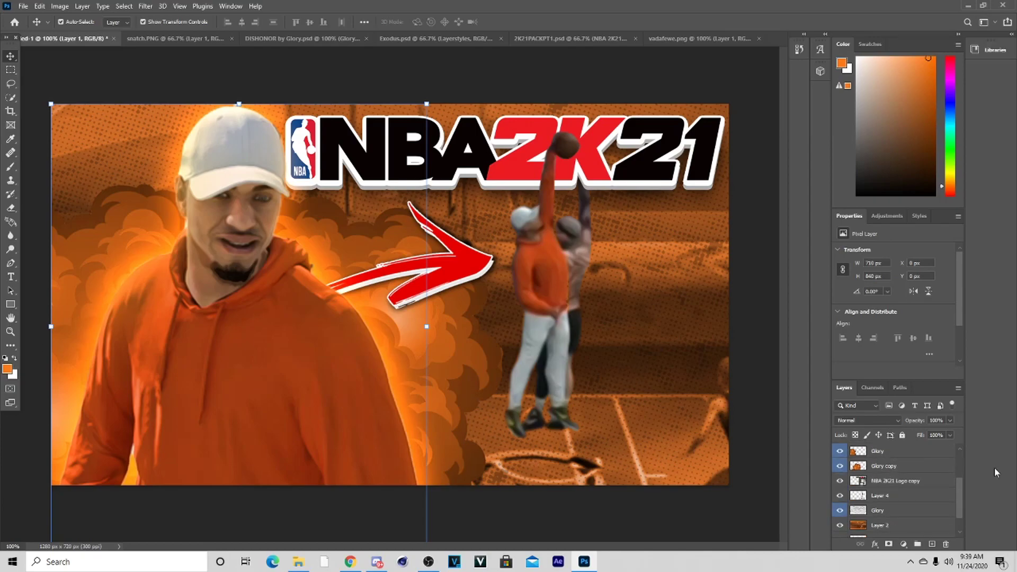
pyautogui.scroll(3, 882, 495)
pyautogui.click(882, 495)
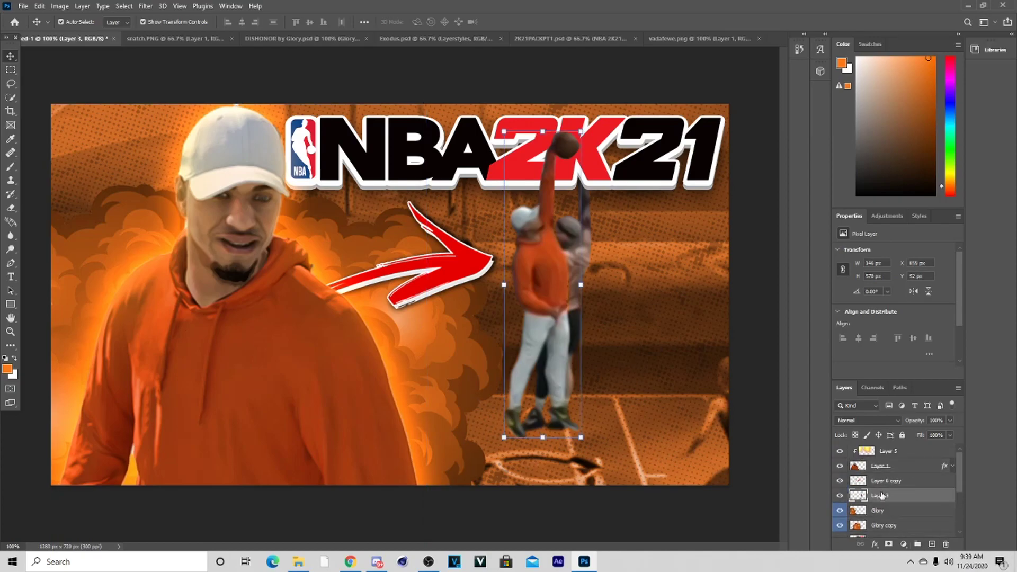
pyautogui.click(903, 544)
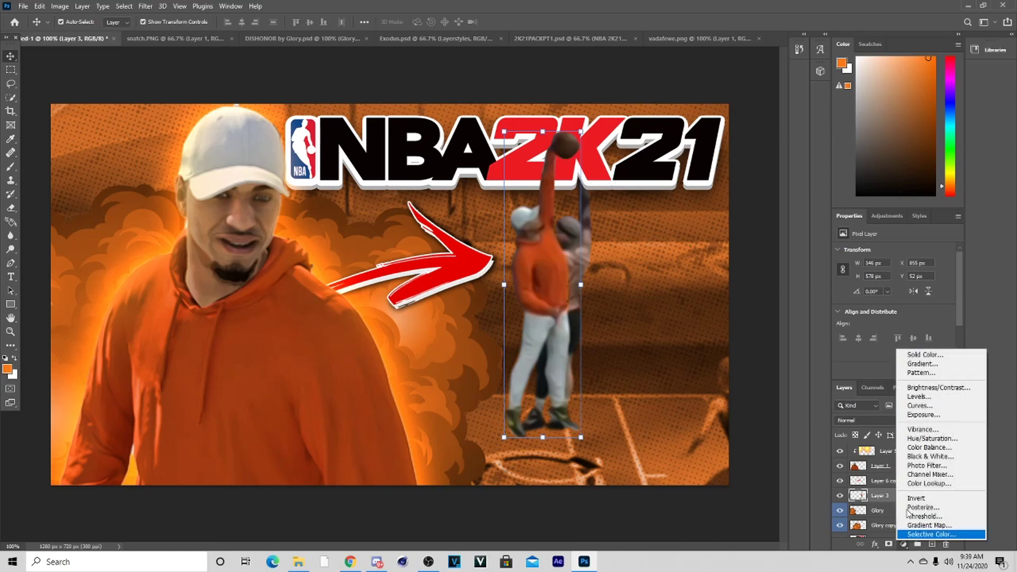
pyautogui.click(924, 413)
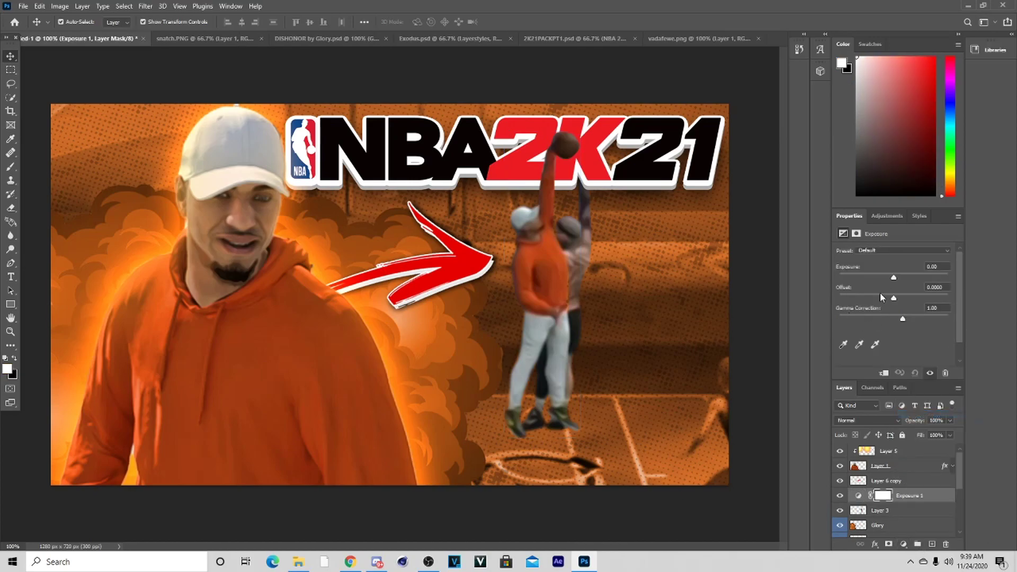
pyautogui.moveTo(895, 276); pyautogui.dragTo(900, 277)
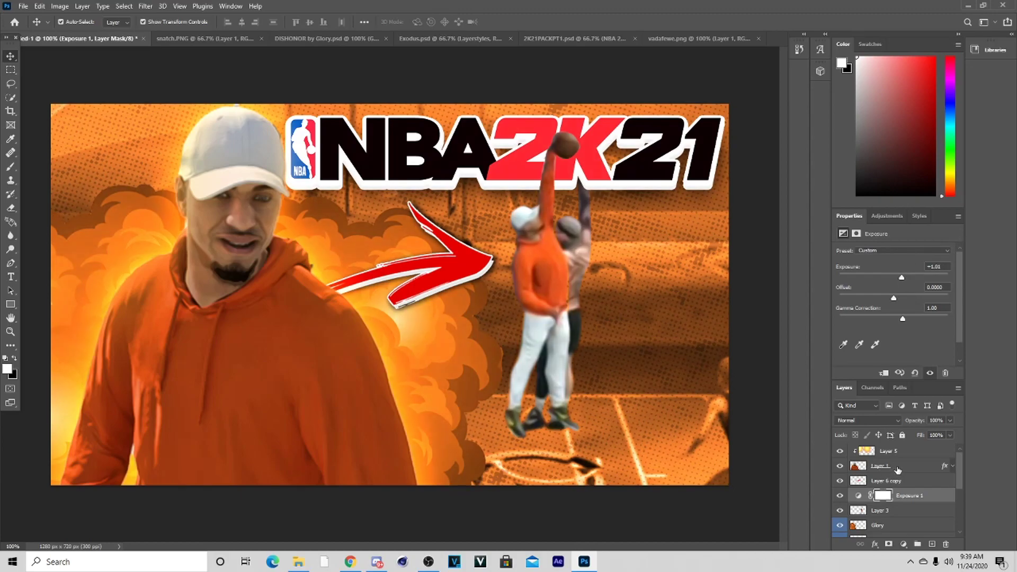
# Add a new layer directly above the Glory explosion layer, below the front player's Layer 3.
pyautogui.scroll(-3, 898, 470)
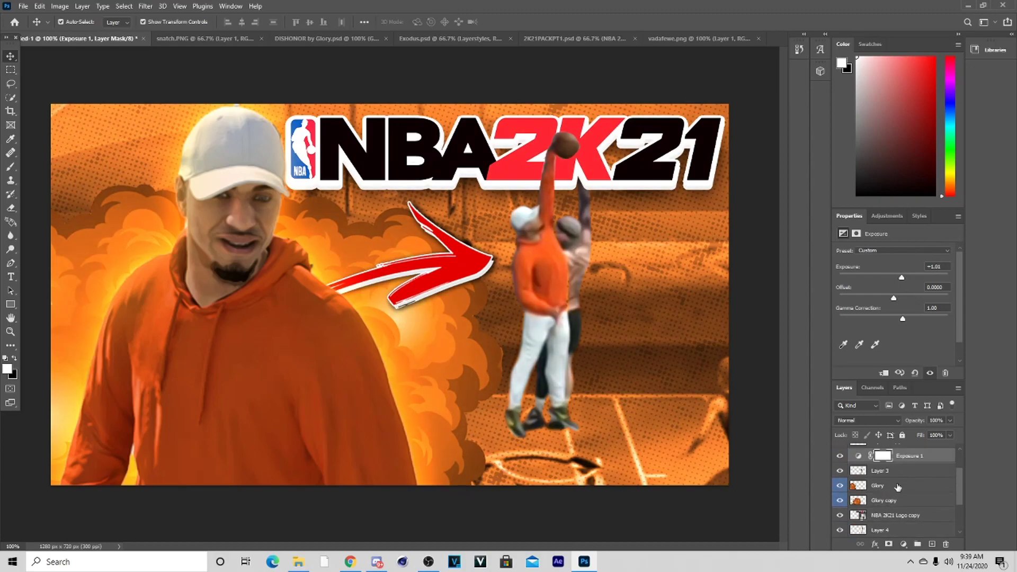
pyautogui.scroll(3, 896, 526)
pyautogui.scroll(-3, 896, 526)
pyautogui.click(888, 486)
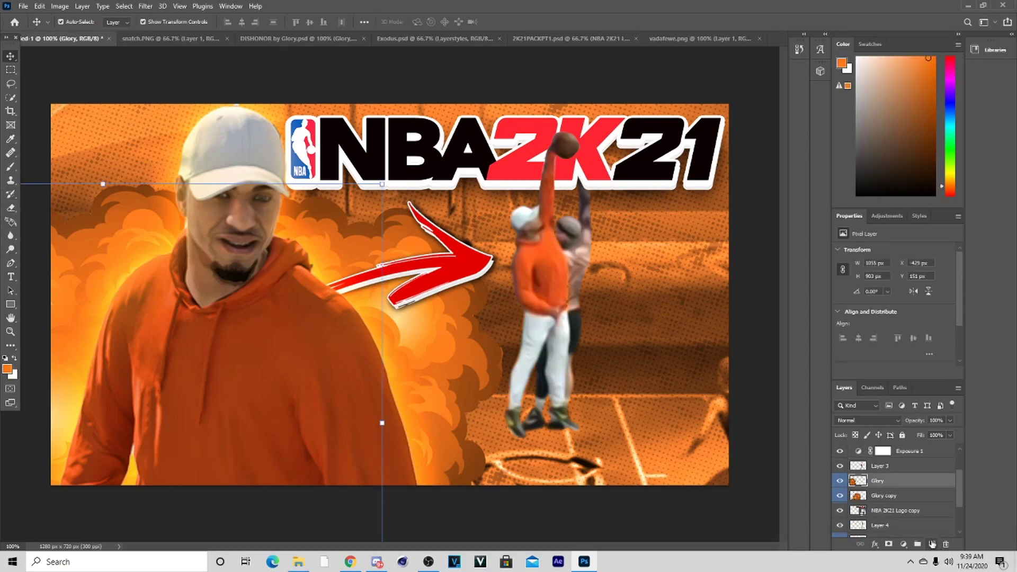
pyautogui.click(932, 544)
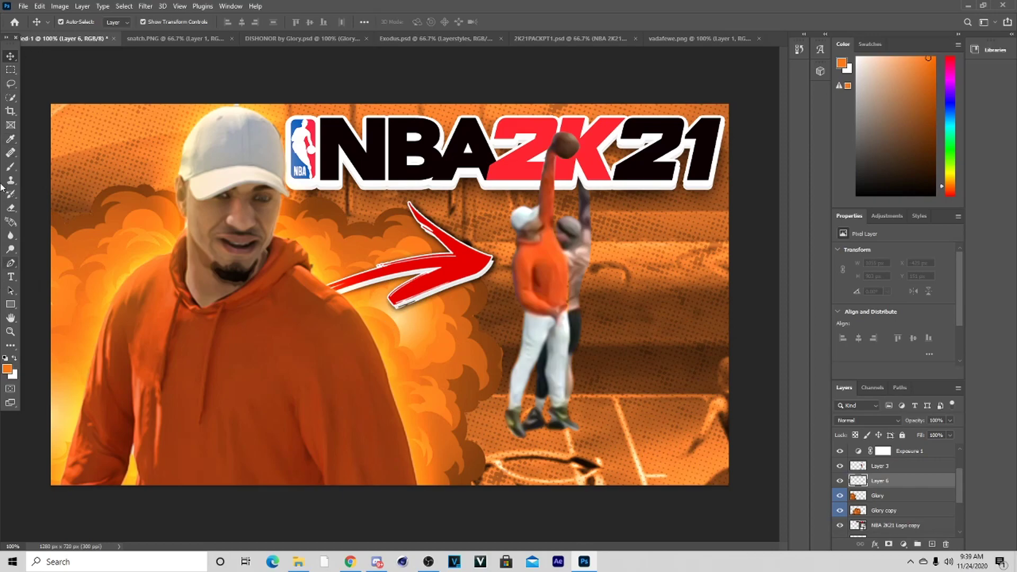
# Paint soft orange over the background on the new Layer 6 and lower the layer's opacity to 22%.
pyautogui.click(7, 368)
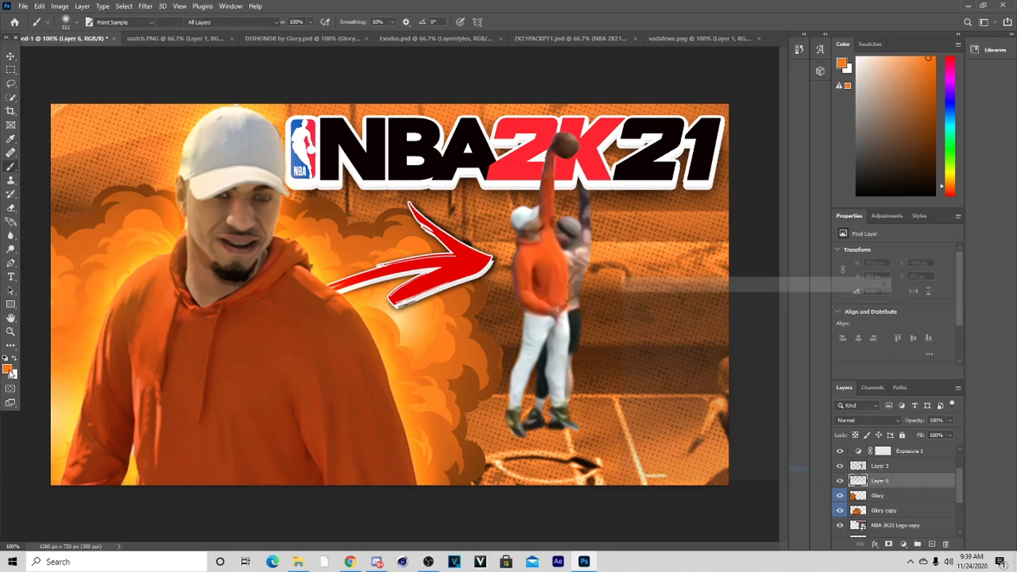
pyautogui.moveTo(739, 311); pyautogui.dragTo(741, 305)
pyautogui.click(855, 302)
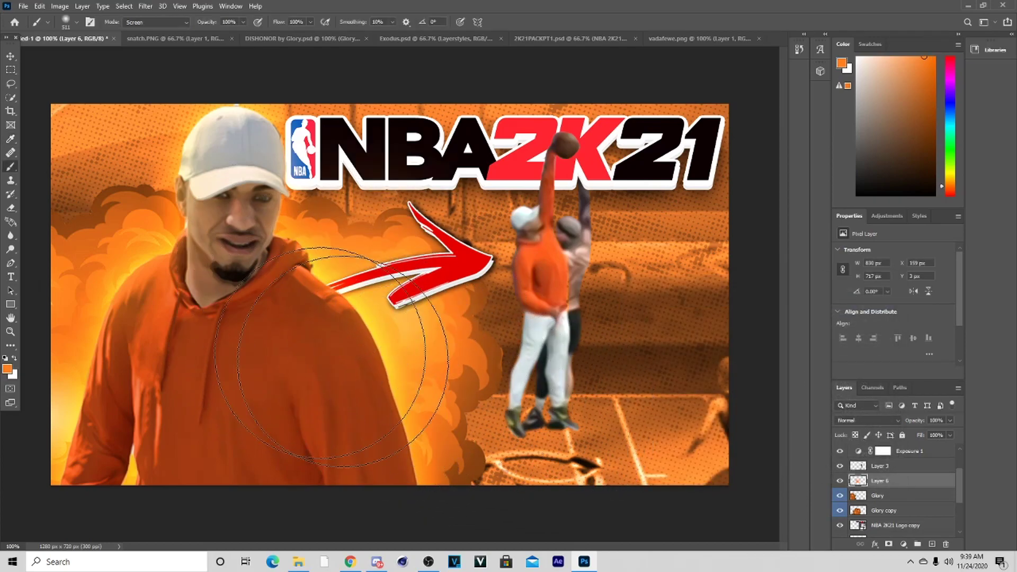
pyautogui.moveTo(180, 318); pyautogui.dragTo(295, 371)
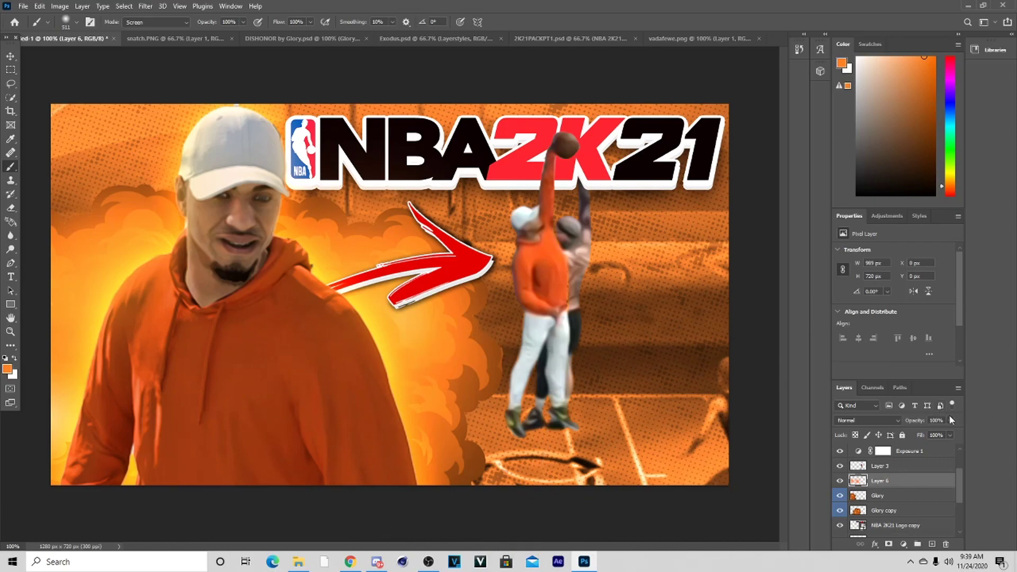
pyautogui.click(917, 430)
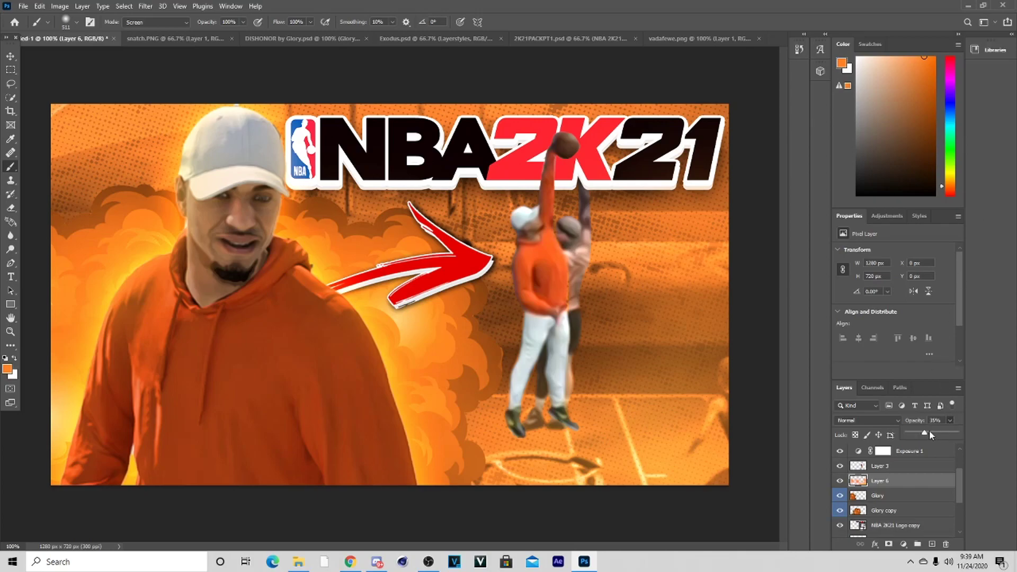
pyautogui.moveTo(914, 431); pyautogui.dragTo(917, 432)
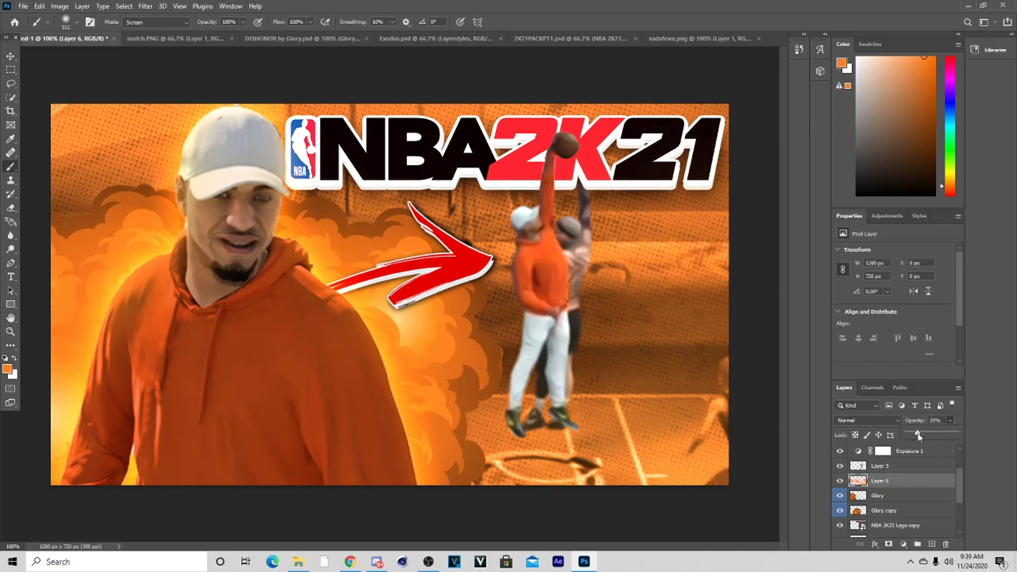
# Add another layer above Layer 6 and paint soft black (#000000) around the canvas edges as a vignette.
pyautogui.click(931, 545)
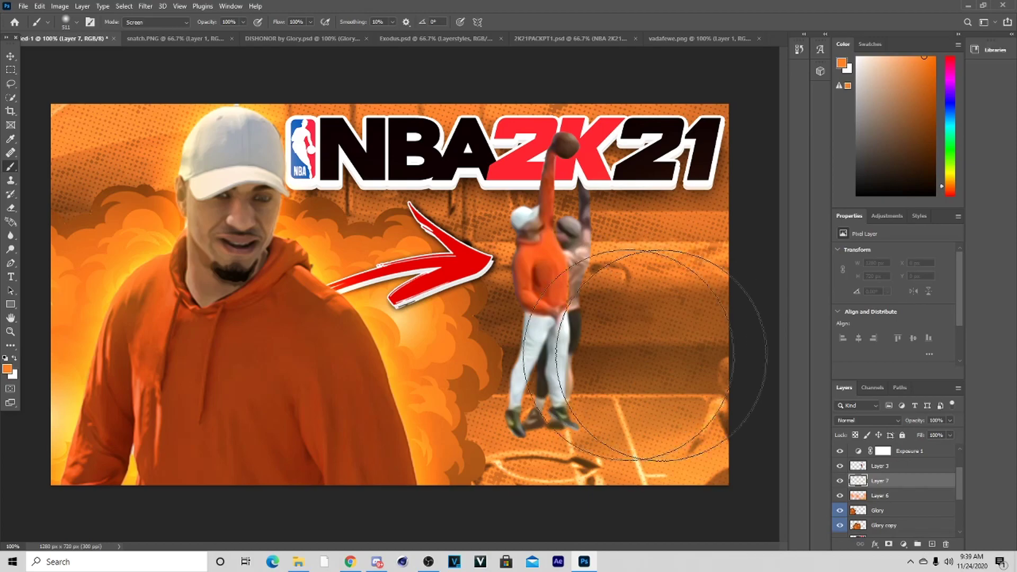
pyautogui.click(8, 369)
pyautogui.click(657, 437)
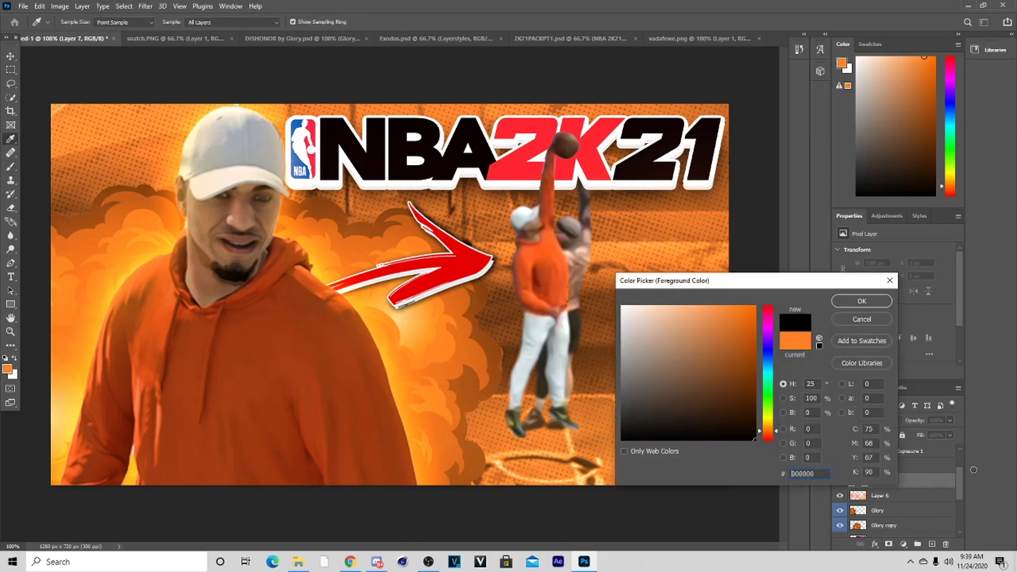
pyautogui.click(858, 303)
pyautogui.moveTo(750, 68)
pyautogui.mouseDown()
pyautogui.moveTo(738, 318)
pyautogui.moveTo(681, 511)
pyautogui.moveTo(477, 508)
pyautogui.mouseUp()
pyautogui.moveTo(134, 490)
pyautogui.mouseDown()
pyautogui.moveTo(79, 435)
pyautogui.moveTo(59, 296)
pyautogui.moveTo(154, 74)
pyautogui.moveTo(833, 112)
pyautogui.mouseUp()
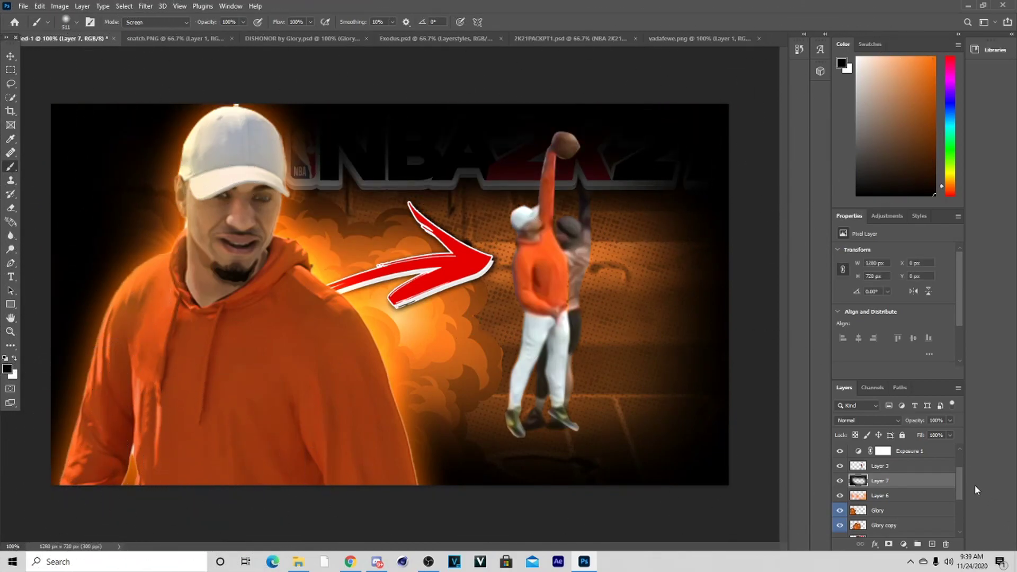
# Lower the opacity of the black vignette layer to 17%.
pyautogui.click(889, 421)
pyautogui.click(1000, 417)
pyautogui.moveTo(909, 437); pyautogui.dragTo(908, 435)
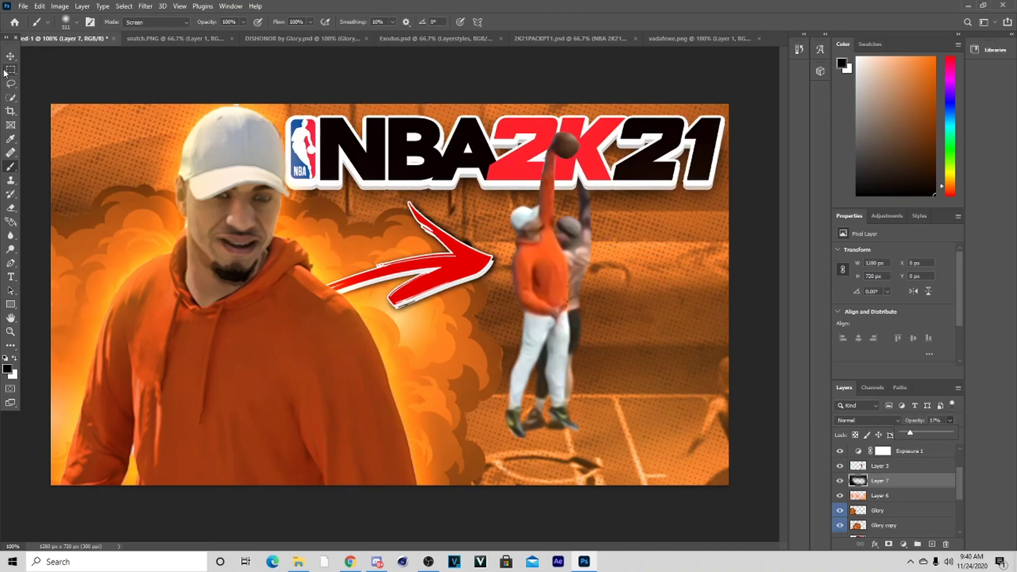
# Collapse and hide the Cartoon FX group in DISHONOR by Glory.psd.
pyautogui.press('v')
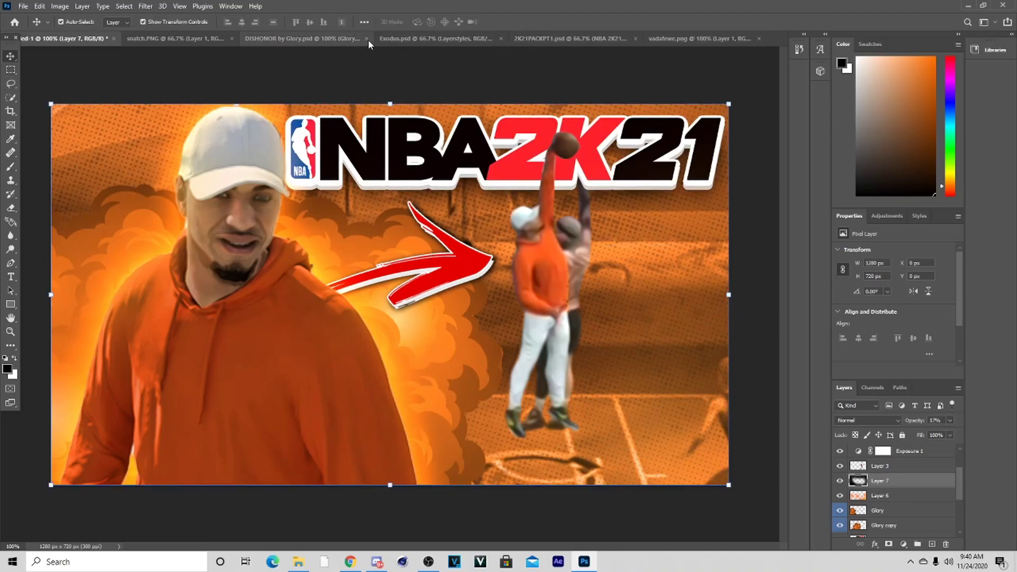
pyautogui.click(317, 35)
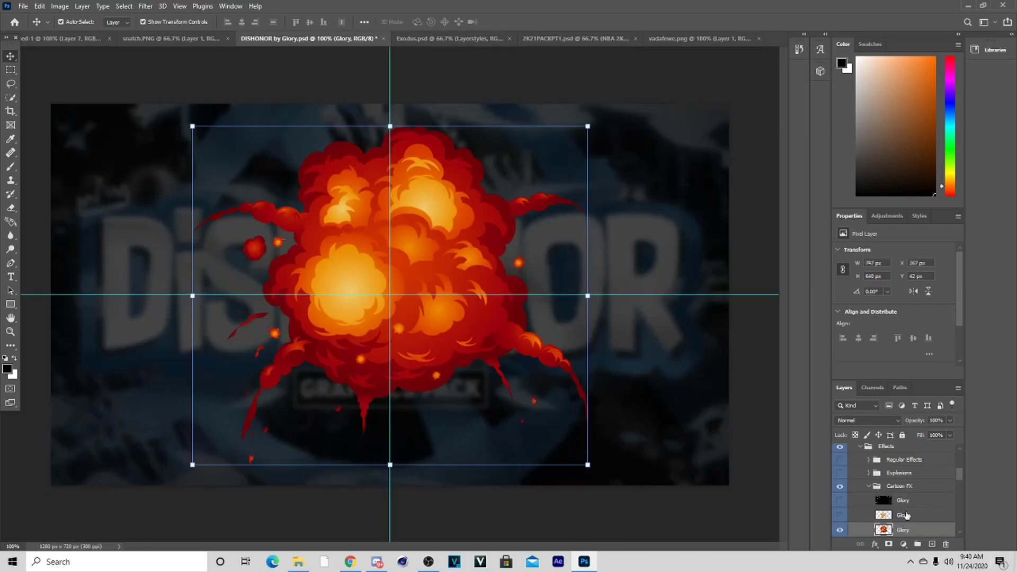
pyautogui.click(869, 486)
pyautogui.click(868, 487)
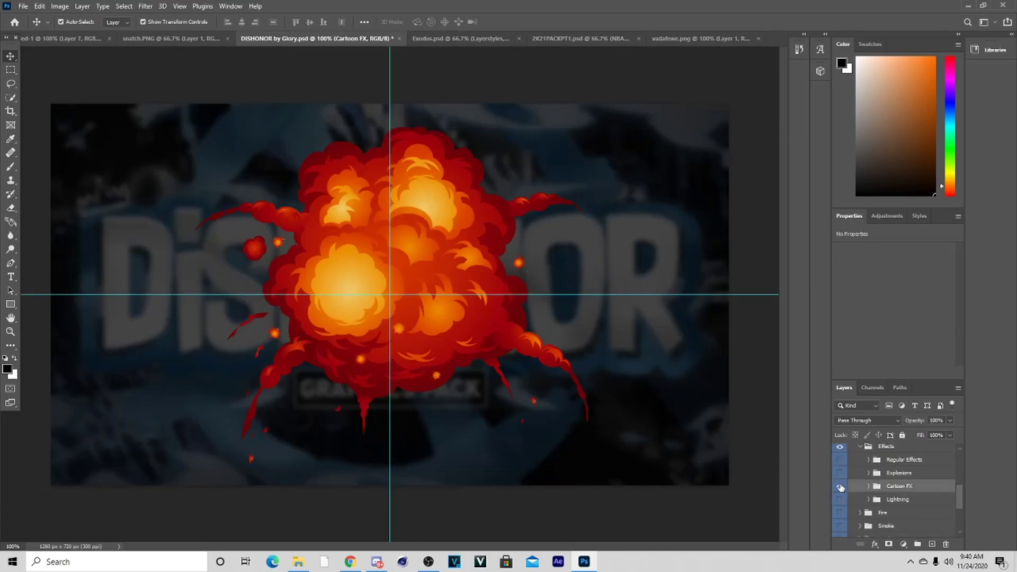
pyautogui.click(839, 486)
# Bring the Favorite Thumbnail CC group from the CC's folder into the thumbnail and align it to the canvas edges.
pyautogui.scroll(5, 847, 488)
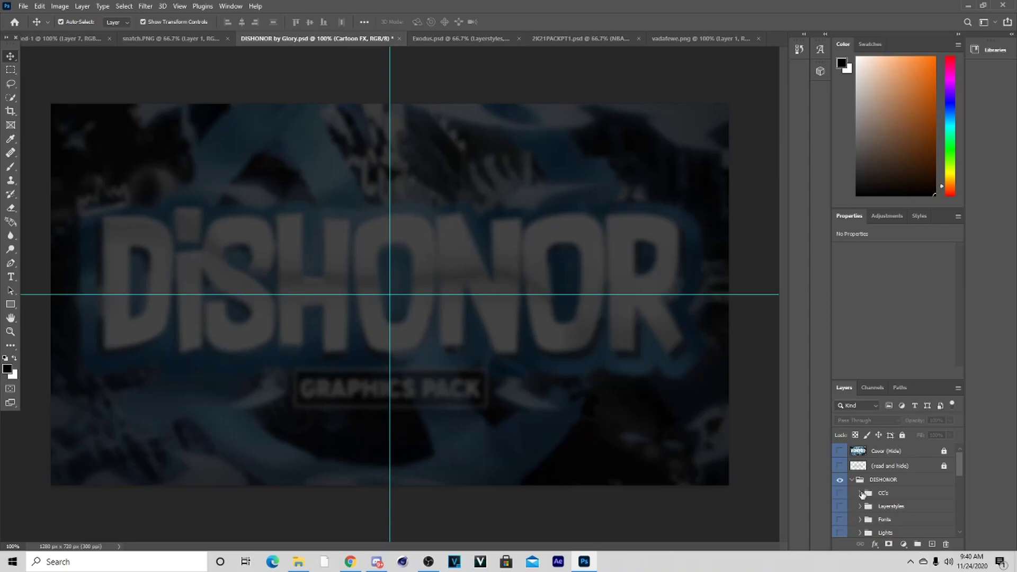
pyautogui.click(859, 493)
pyautogui.moveTo(918, 511); pyautogui.dragTo(432, 91)
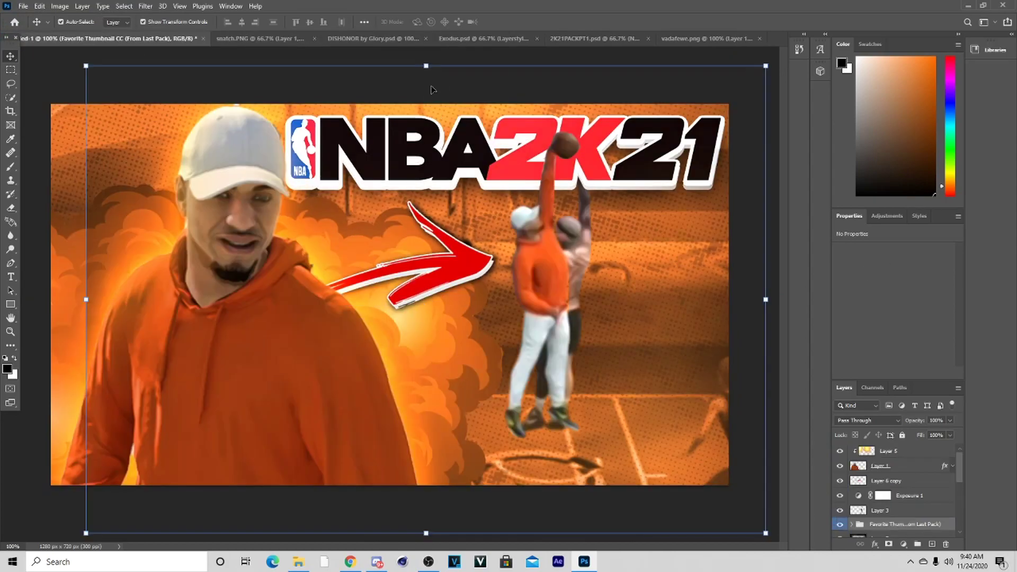
pyautogui.hotkey('ctrl', 't')
pyautogui.moveTo(583, 325); pyautogui.dragTo(551, 284)
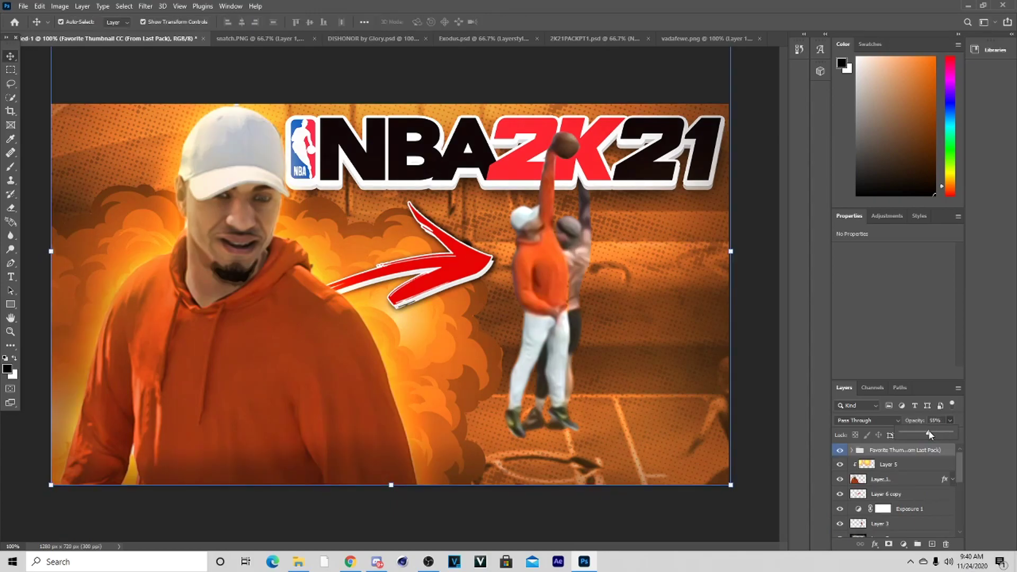
# Place the Favorite Thumbnail CC group at the top of the layer stack with its opacity at 100%.
pyautogui.moveTo(930, 434); pyautogui.dragTo(943, 434)
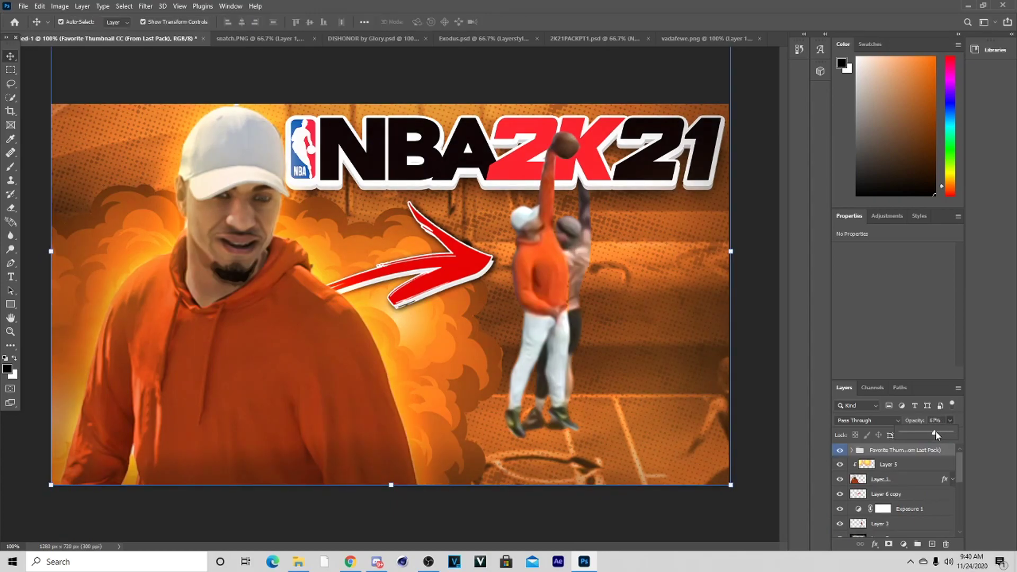
pyautogui.scroll(-5, 874, 477)
pyautogui.scroll(5, 875, 479)
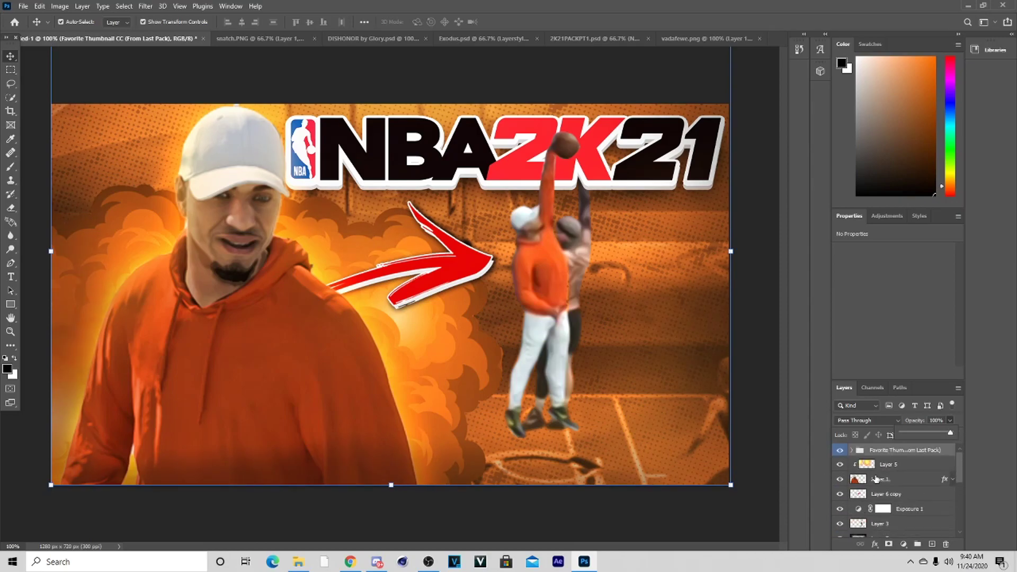
# Add a blank layer and an Exposure adjustment clipped to the main character's Layer 1, setting the exposure to +0.55.
pyautogui.click(914, 479)
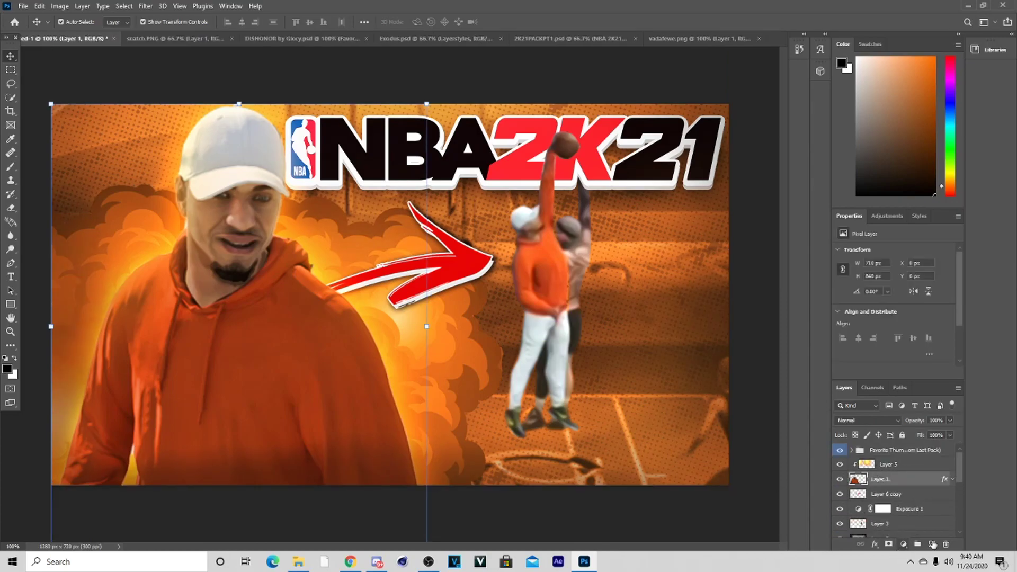
pyautogui.click(931, 544)
pyautogui.click(903, 544)
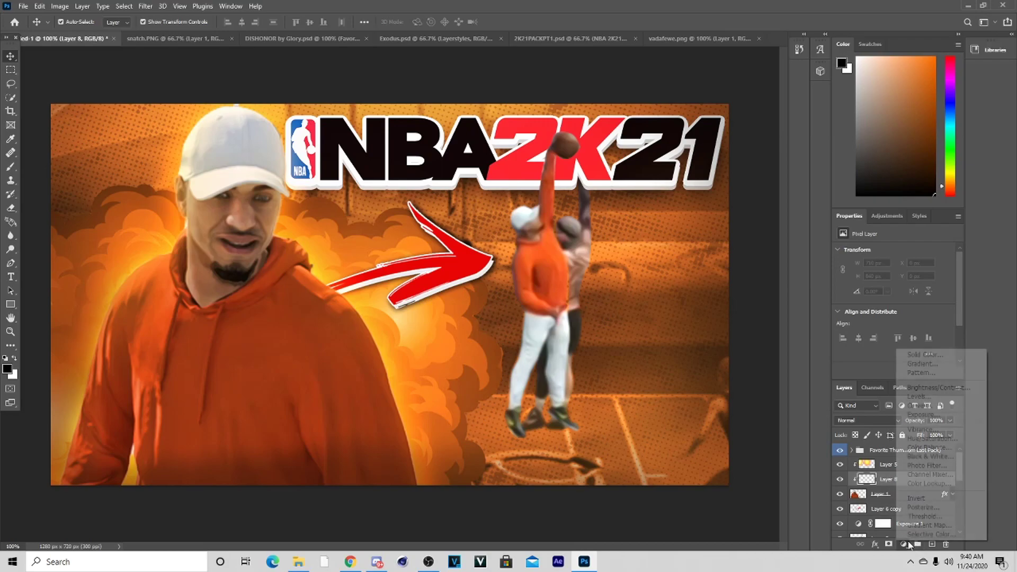
pyautogui.click(923, 415)
pyautogui.moveTo(901, 279); pyautogui.dragTo(899, 276)
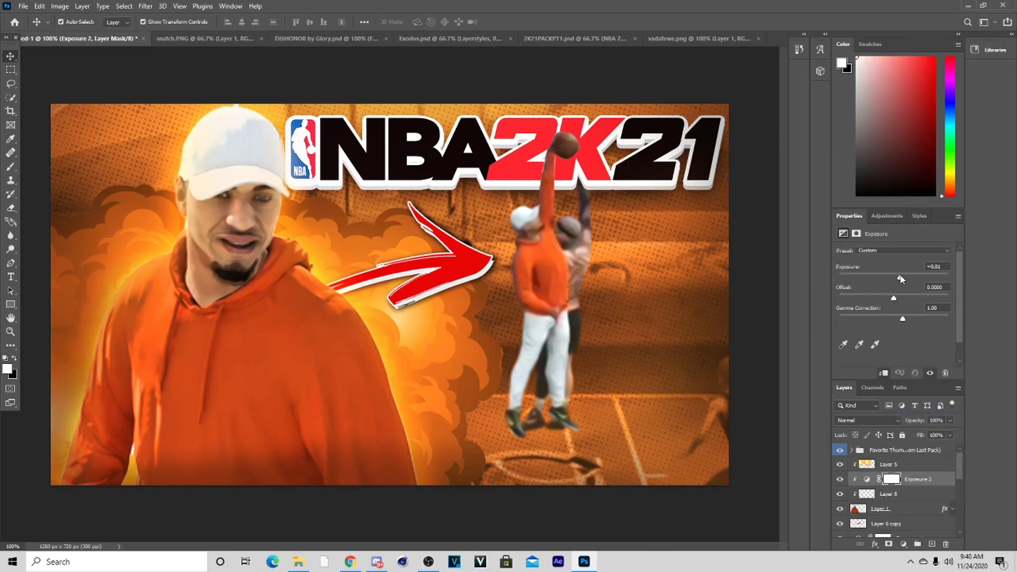
# Select the rear player's Layer 4 and merge all visible layers into it.
pyautogui.scroll(-6, 893, 505)
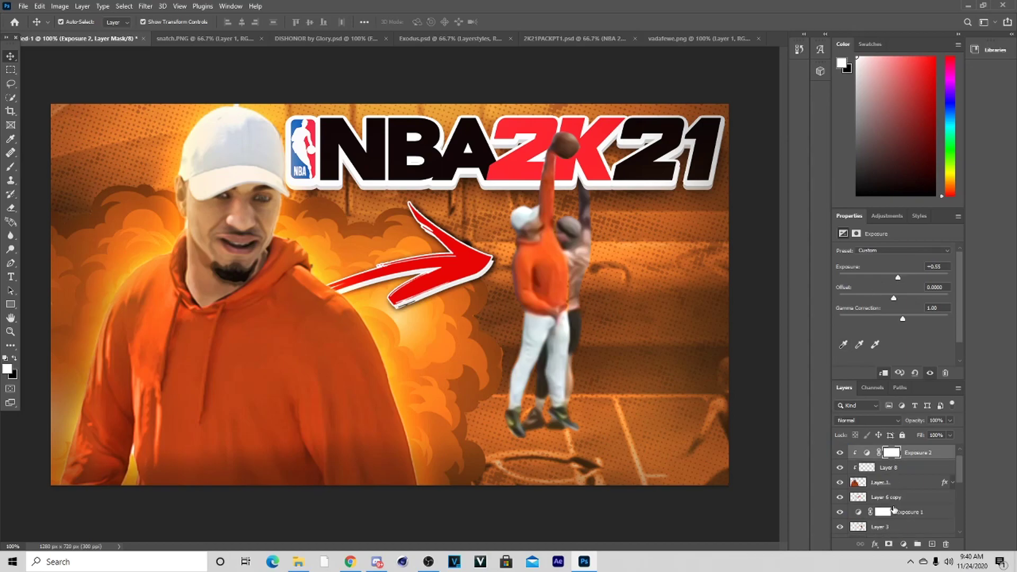
pyautogui.scroll(1, 896, 503)
pyautogui.scroll(2, 892, 502)
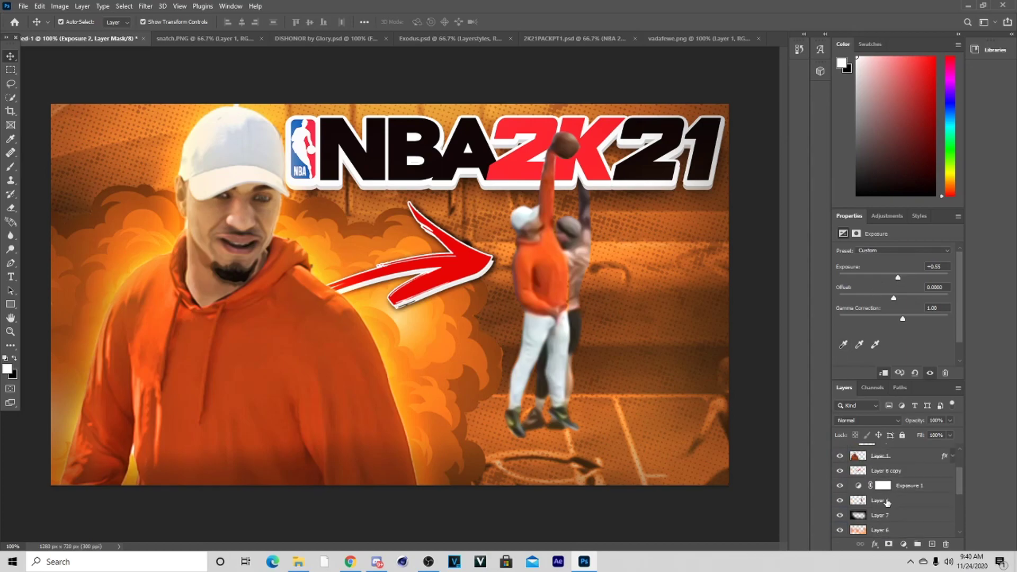
pyautogui.click(884, 500)
pyautogui.scroll(-2, 943, 513)
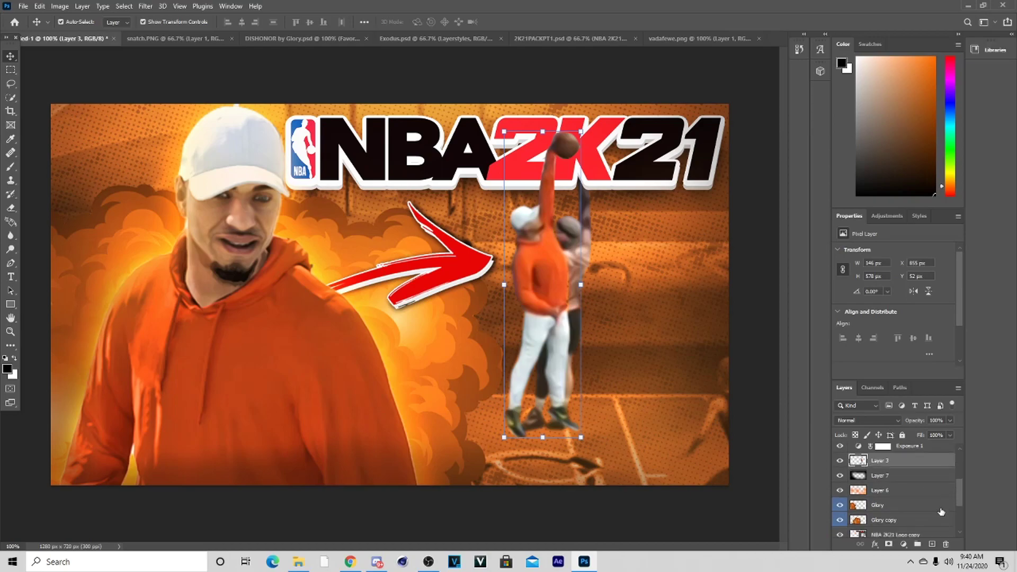
pyautogui.scroll(-3, 898, 465)
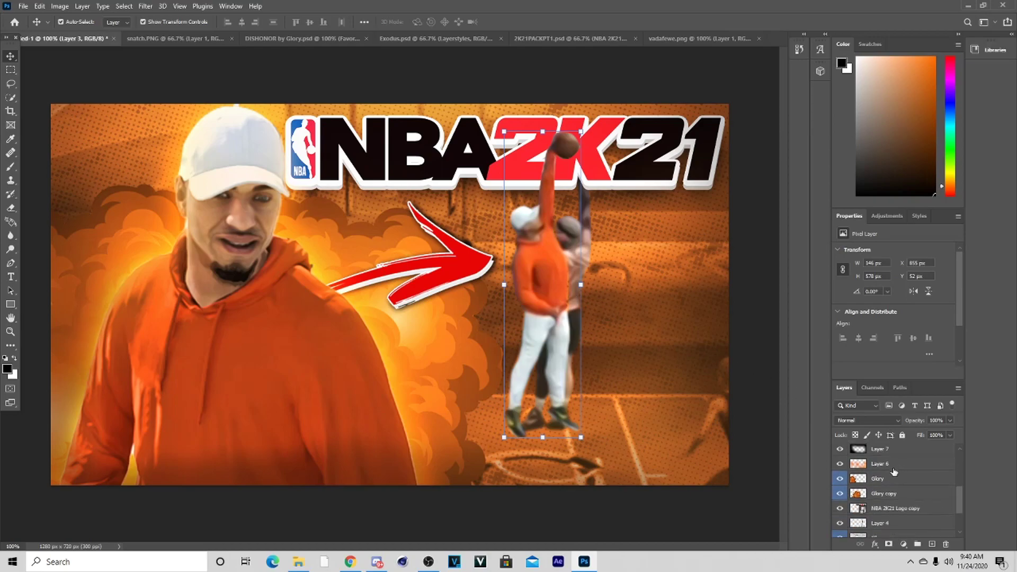
pyautogui.click(886, 484)
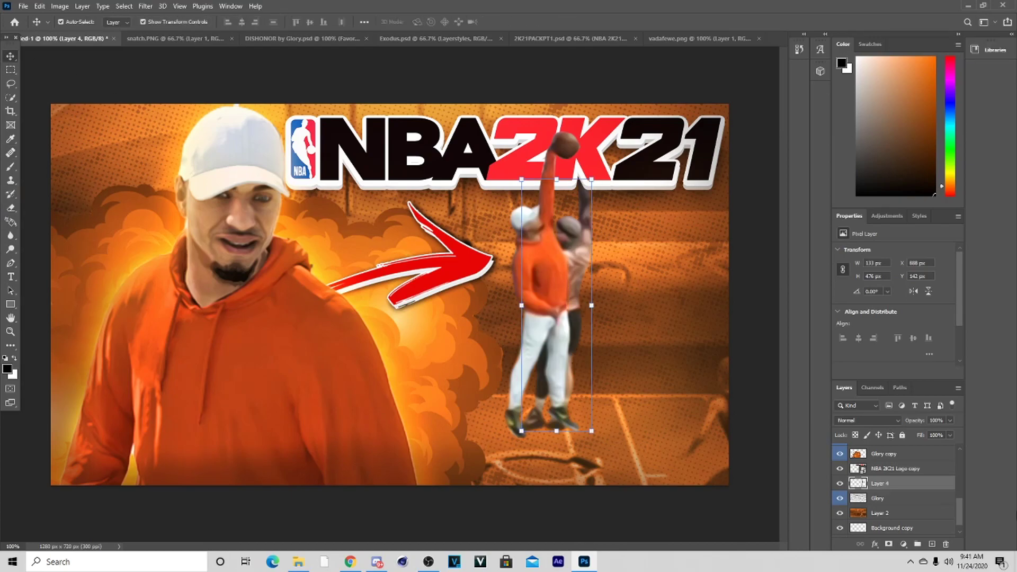
pyautogui.rightClick(909, 483)
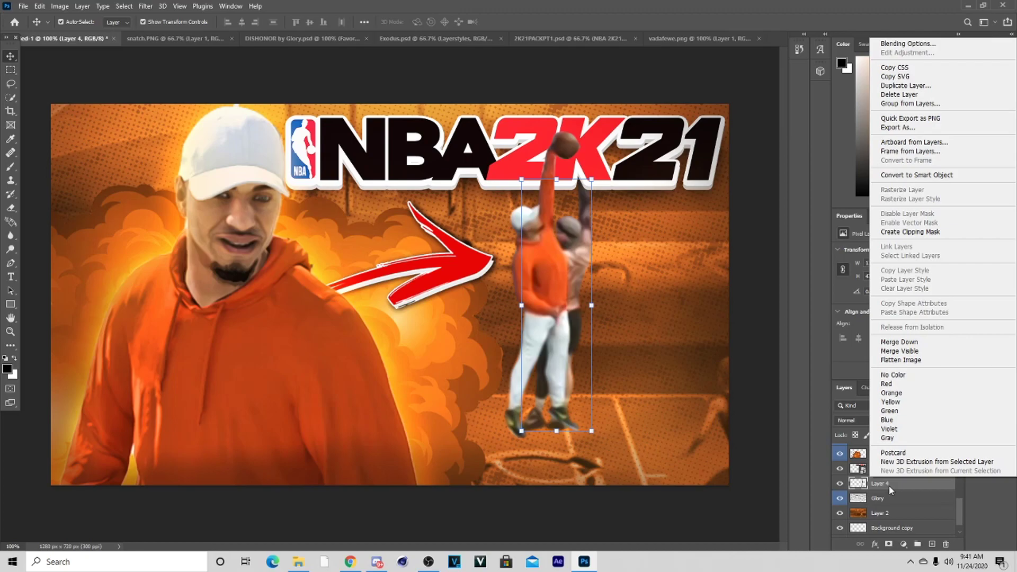
pyautogui.click(958, 351)
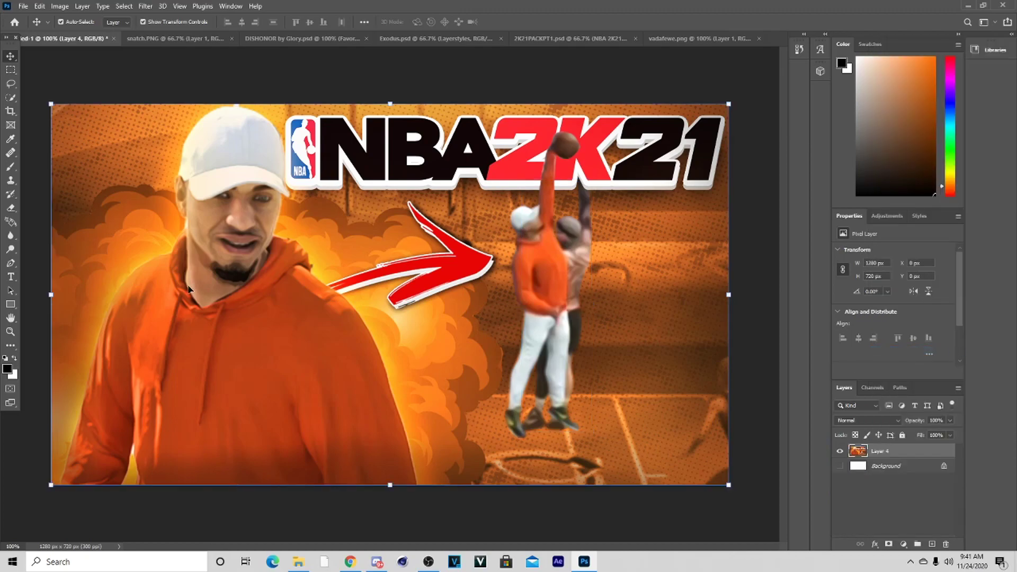
# Open the Magic Bullet PhotoLooks filter for the merged Layer 4.
pyautogui.click(148, 8)
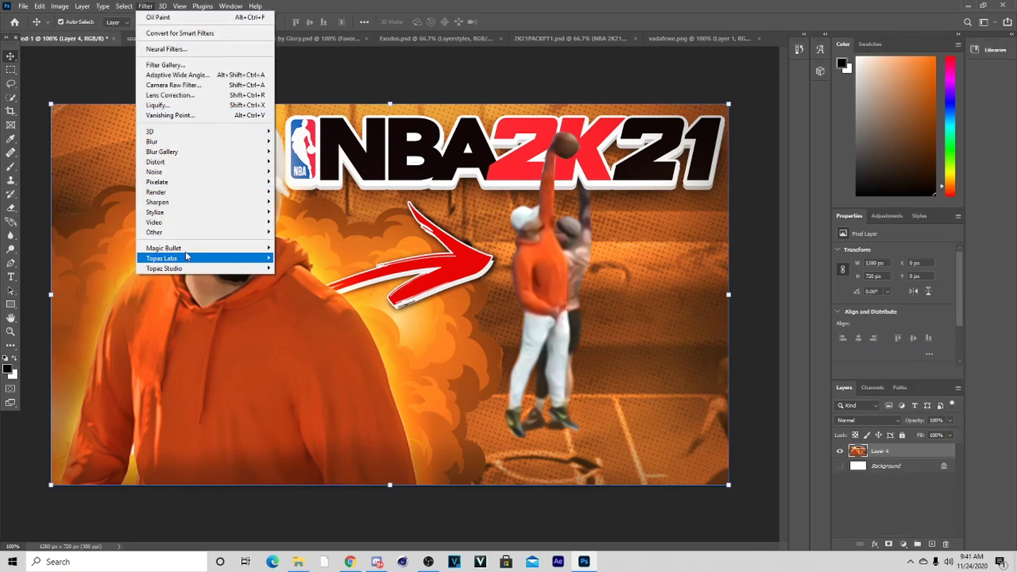
pyautogui.moveTo(204, 248)
pyautogui.click(283, 249)
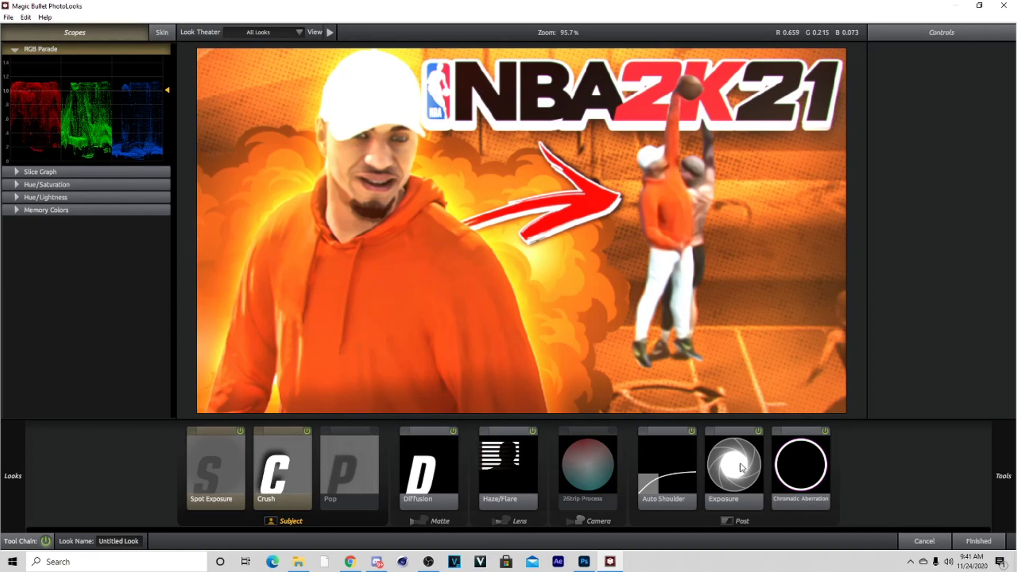
# Review the look's tools, including Chromatic Aberration, Exposure, Haze/Flare, Crush and Diffusion, and apply the look to the thumbnail.
pyautogui.click(800, 466)
pyautogui.click(736, 466)
pyautogui.click(655, 476)
pyautogui.click(528, 440)
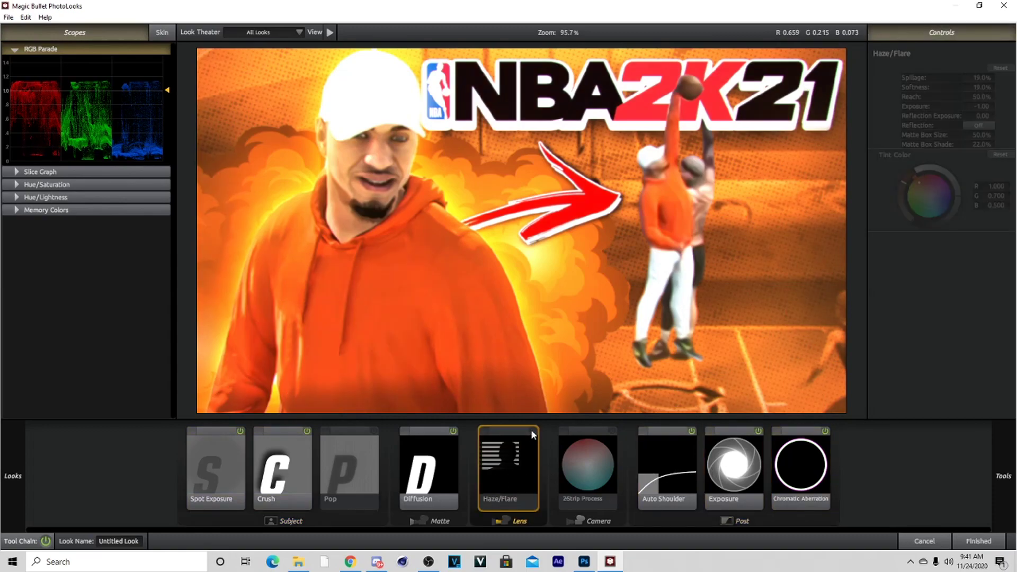
pyautogui.click(450, 461)
pyautogui.click(342, 466)
pyautogui.click(274, 465)
pyautogui.click(194, 459)
pyautogui.click(346, 470)
pyautogui.click(427, 466)
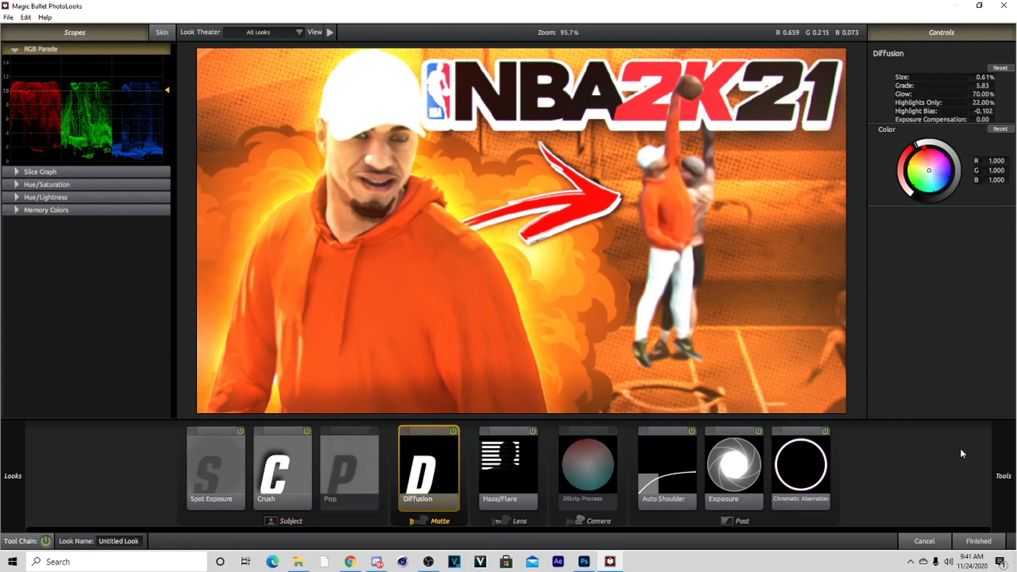
pyautogui.click(970, 540)
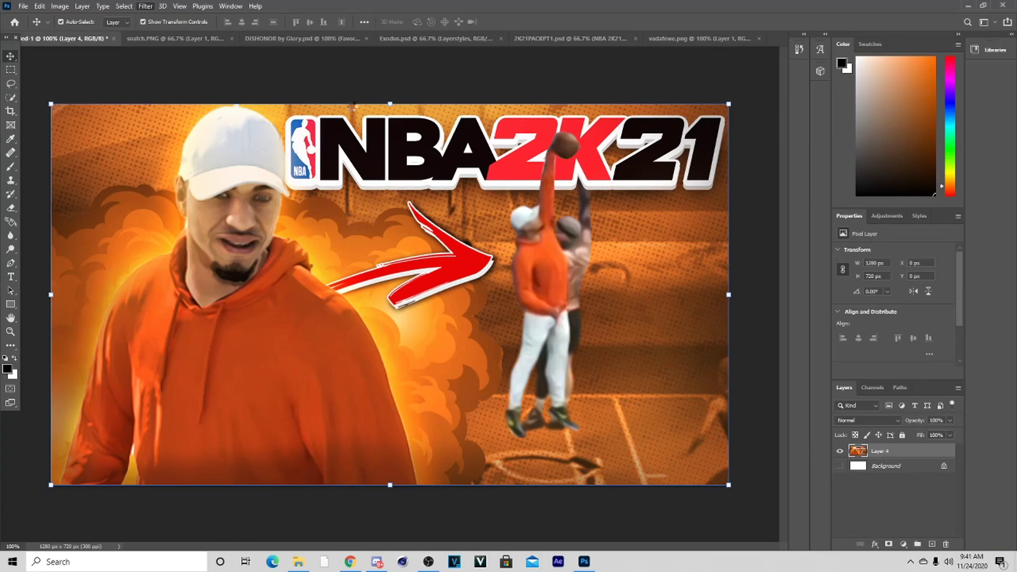
# Shift the merged Layer 4 horizontally to 16 px left of the canvas edge.
pyautogui.moveTo(500, 354)
pyautogui.mouseDown()
pyautogui.moveTo(514, 355)
pyautogui.moveTo(504, 353)
pyautogui.mouseUp()
pyautogui.moveTo(695, 311); pyautogui.dragTo(686, 311)
# Open the Camera Raw filter for the merged Layer 4 and set the temperature to +9 and the tint to +4.
pyautogui.click(145, 6)
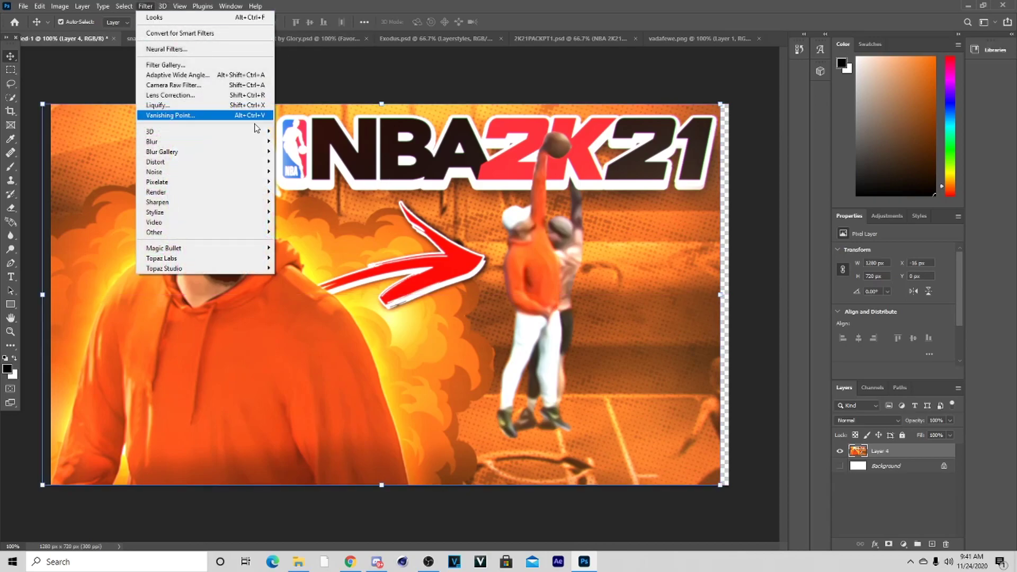
pyautogui.click(209, 86)
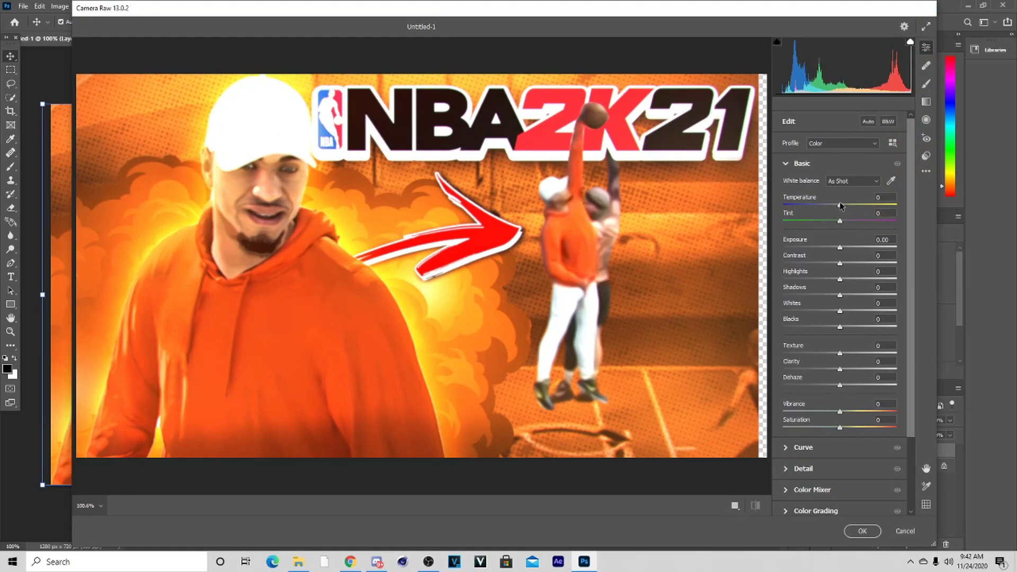
pyautogui.moveTo(840, 204)
pyautogui.mouseDown()
pyautogui.moveTo(843, 222)
pyautogui.moveTo(830, 221)
pyautogui.moveTo(841, 223)
pyautogui.mouseUp()
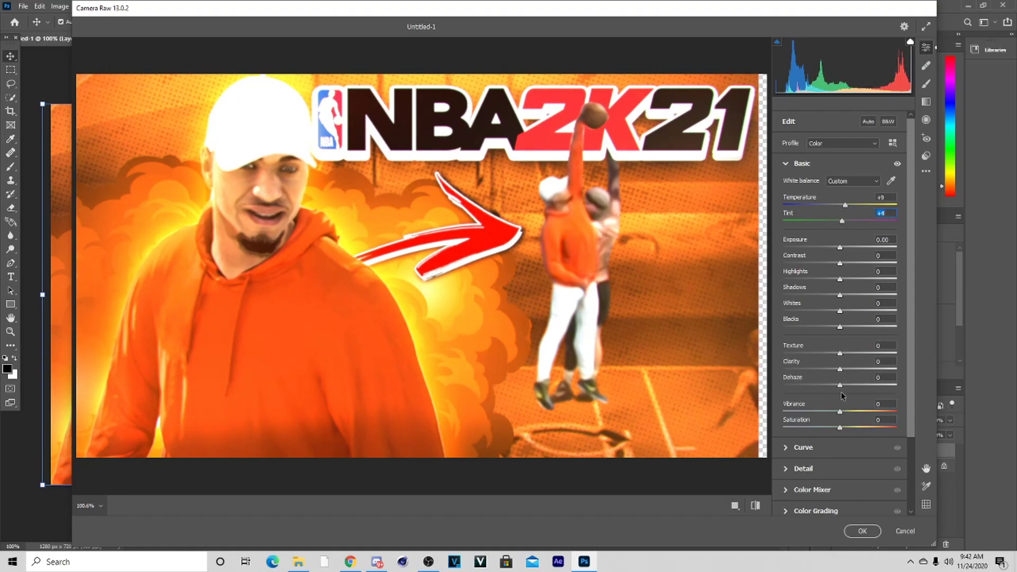
# Set highlights to +7, shadows +11, whites +6, blacks +7, texture +19, clarity +17 and dehaze +9, keep saturation at 0, and apply the filter.
pyautogui.moveTo(834, 387); pyautogui.dragTo(850, 371)
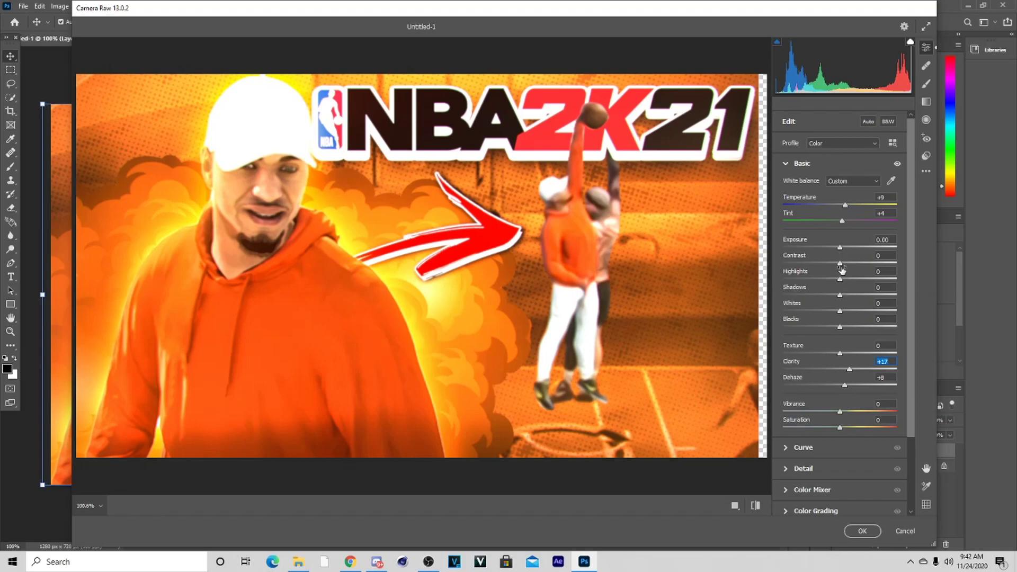
pyautogui.moveTo(842, 280); pyautogui.dragTo(846, 329)
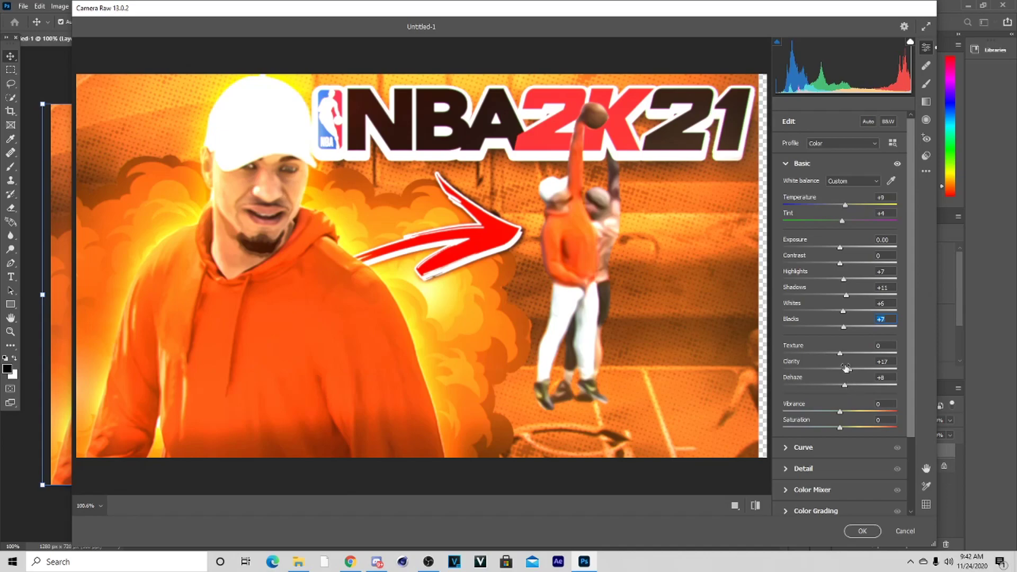
pyautogui.moveTo(846, 388); pyautogui.dragTo(853, 360)
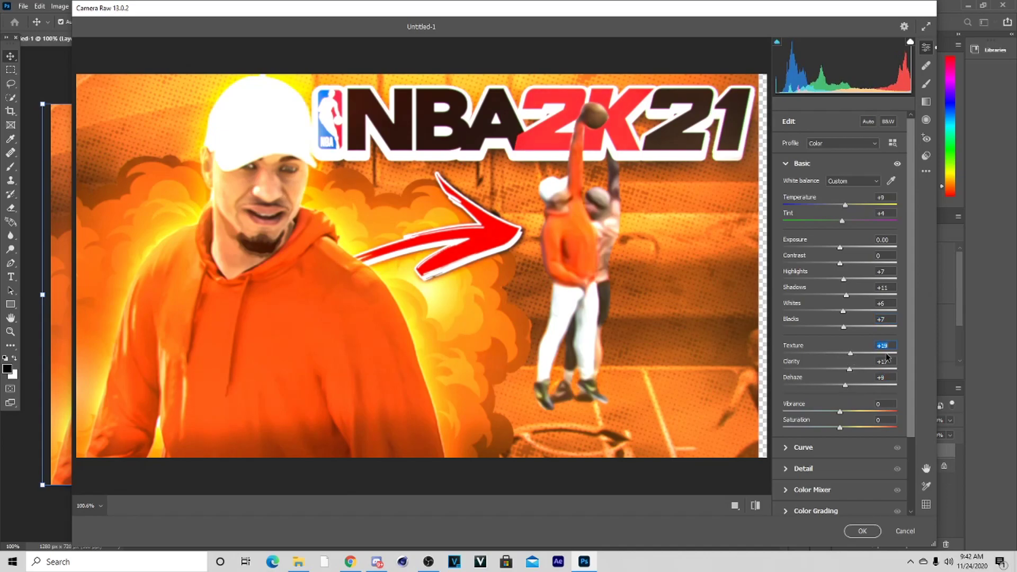
pyautogui.moveTo(839, 427)
pyautogui.mouseDown()
pyautogui.moveTo(847, 427)
pyautogui.moveTo(839, 427)
pyautogui.mouseUp()
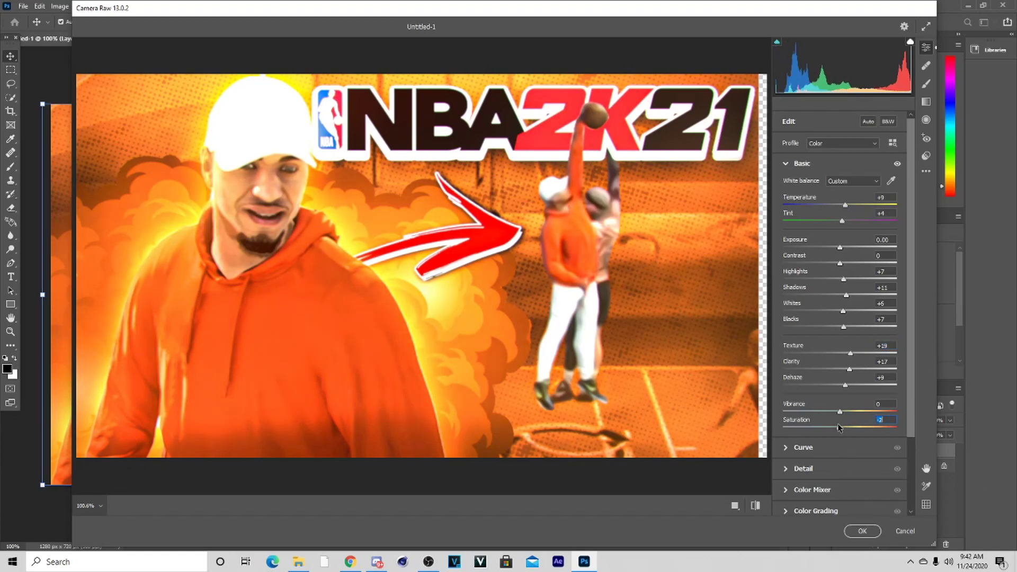
pyautogui.moveTo(838, 428); pyautogui.dragTo(840, 429)
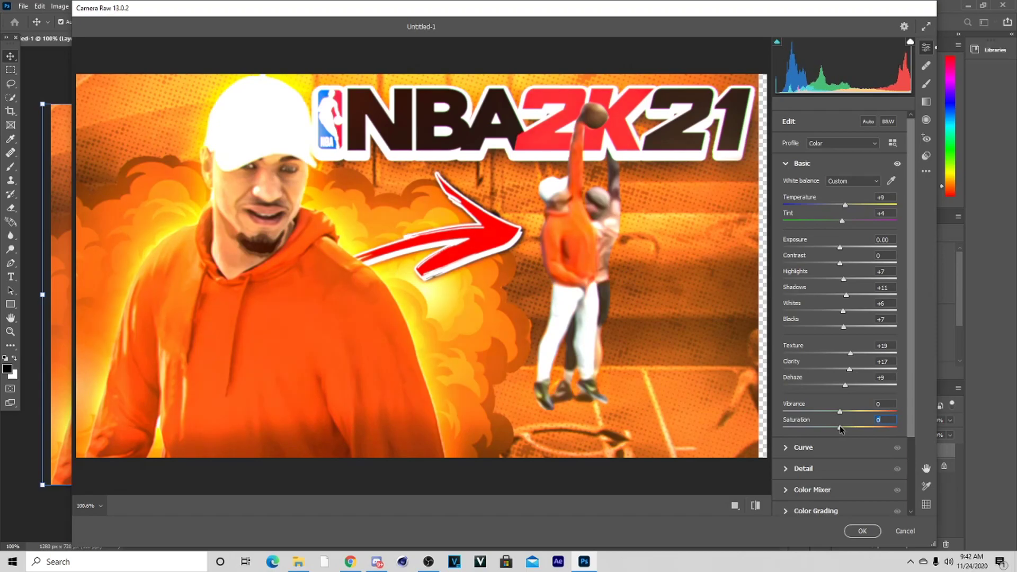
pyautogui.click(875, 532)
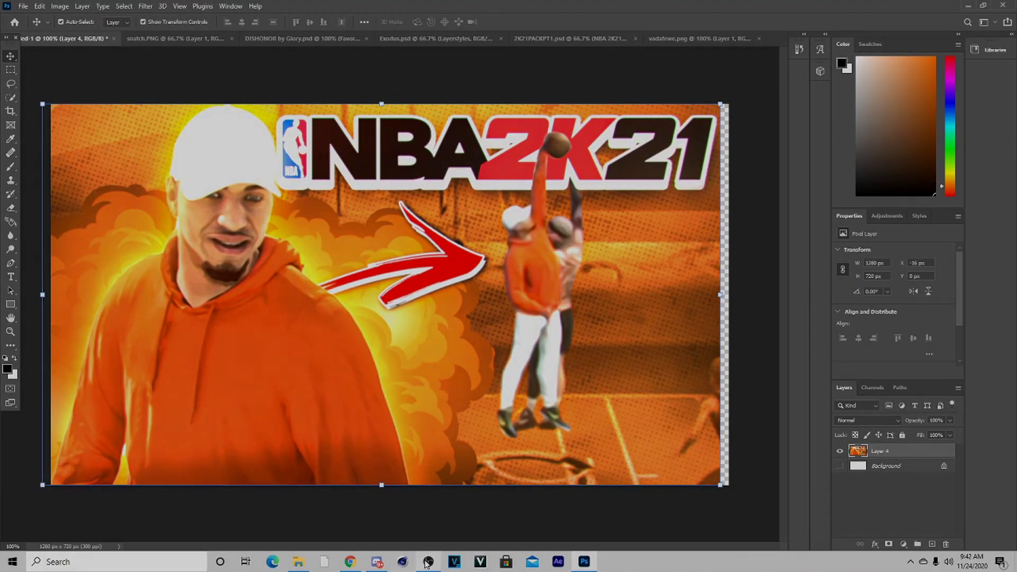
# Move the merged Layer 4 16 px to the right so it lines up with the canvas edges.
pyautogui.moveTo(448, 431); pyautogui.dragTo(456, 434)
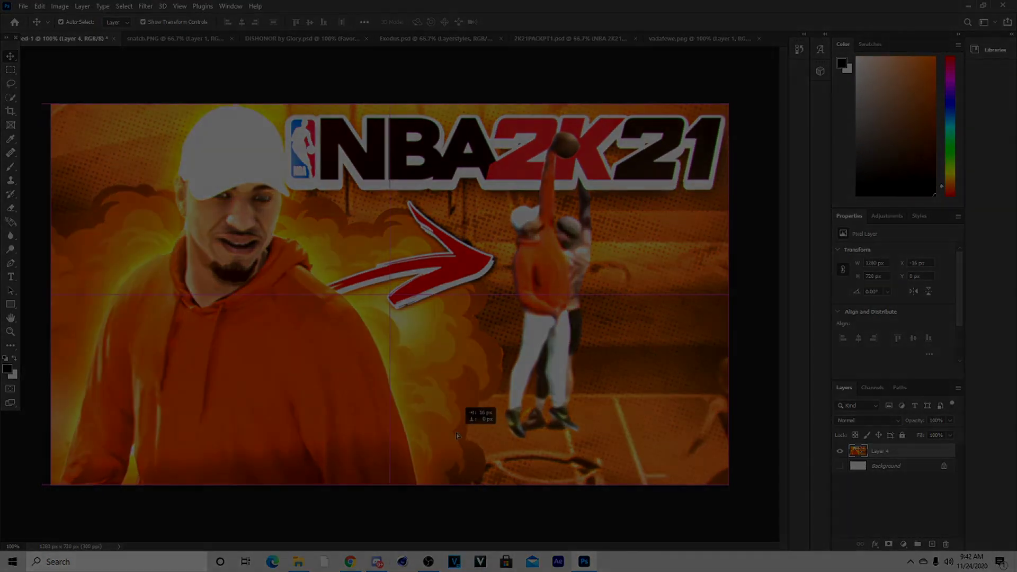